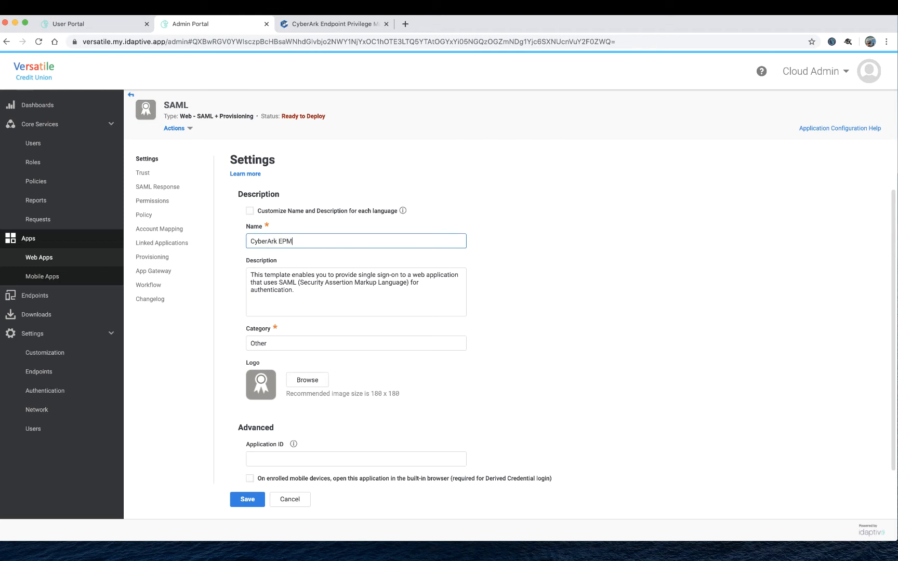
Upload cyberark.png from the Downloads folder as the application's logo
left_click(308, 384)
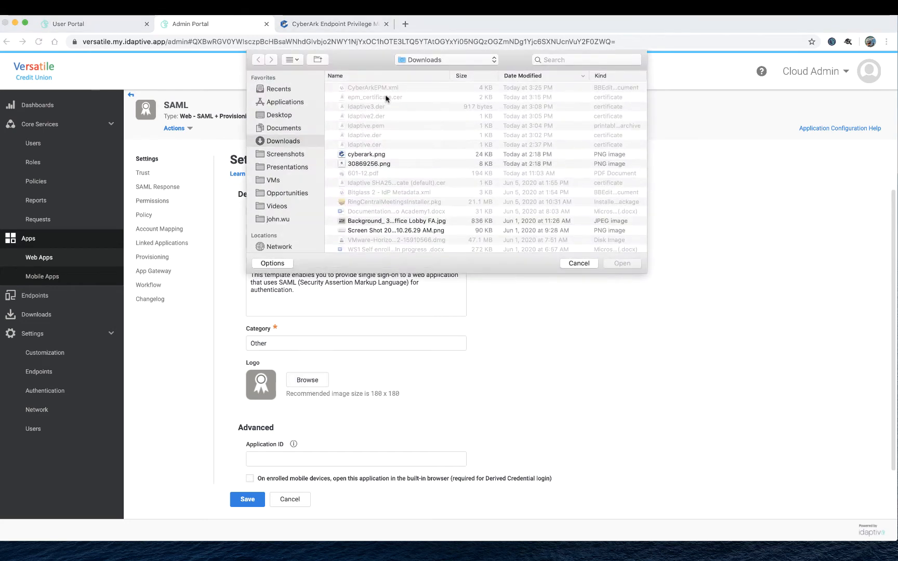
double_click(380, 155)
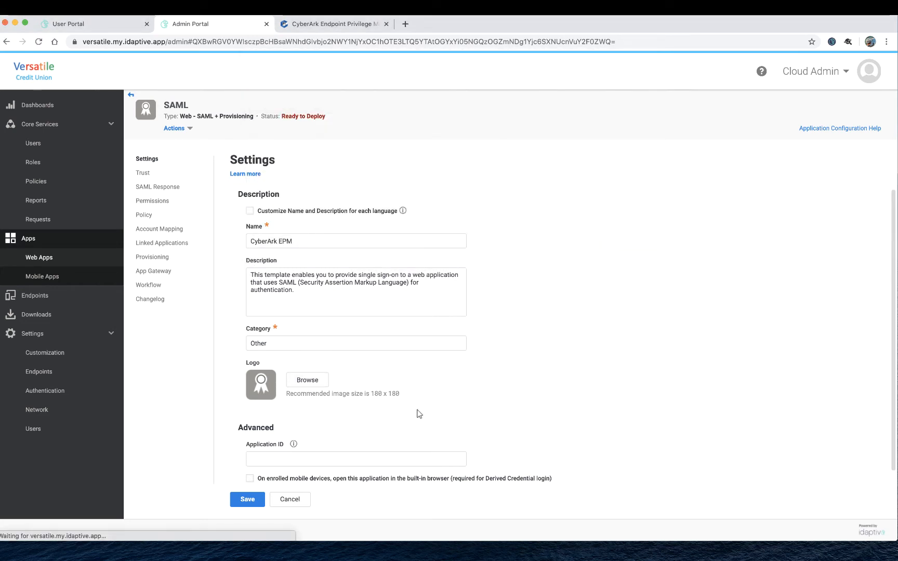
In the Trust settings, switch the identity provider configuration to Manual Configuration and copy the IdP Entity ID / Issuer
left_click(151, 176)
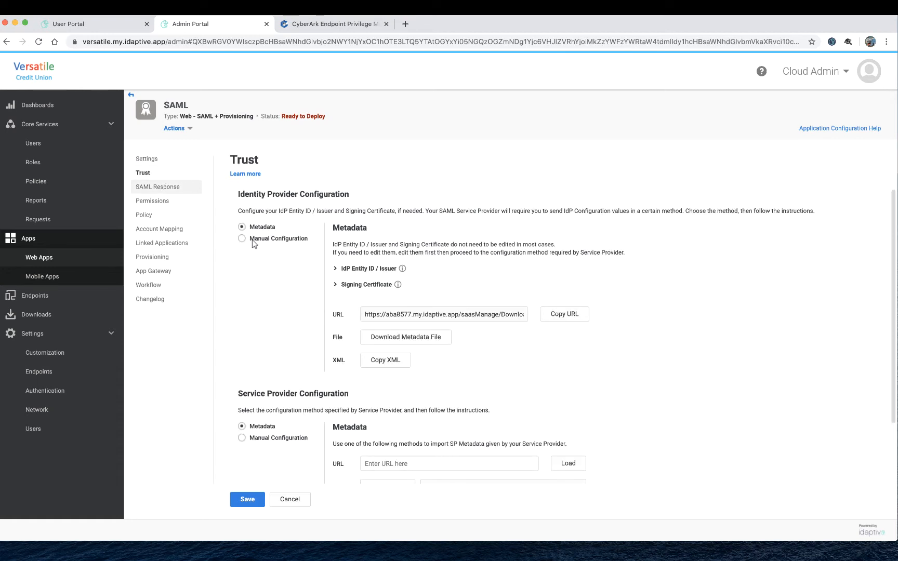
left_click(243, 239)
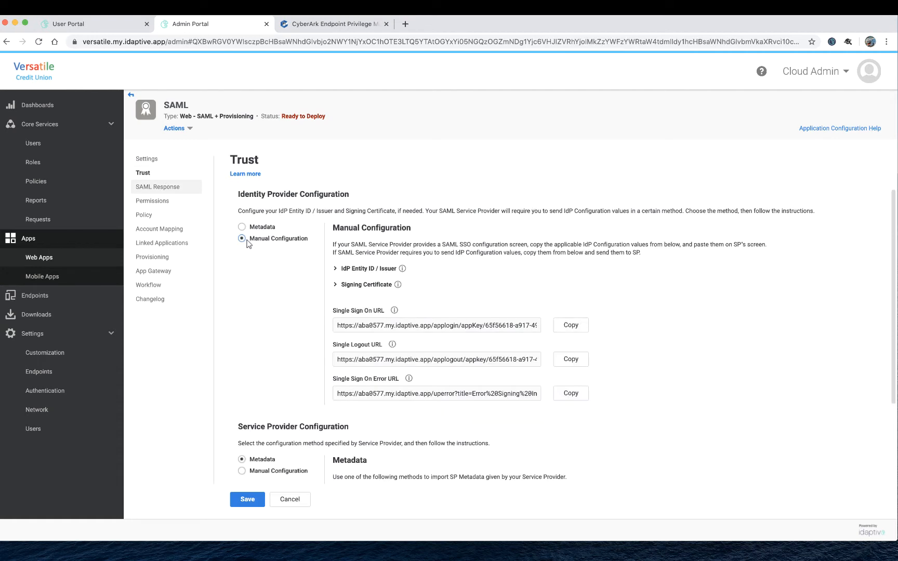
left_click(337, 269)
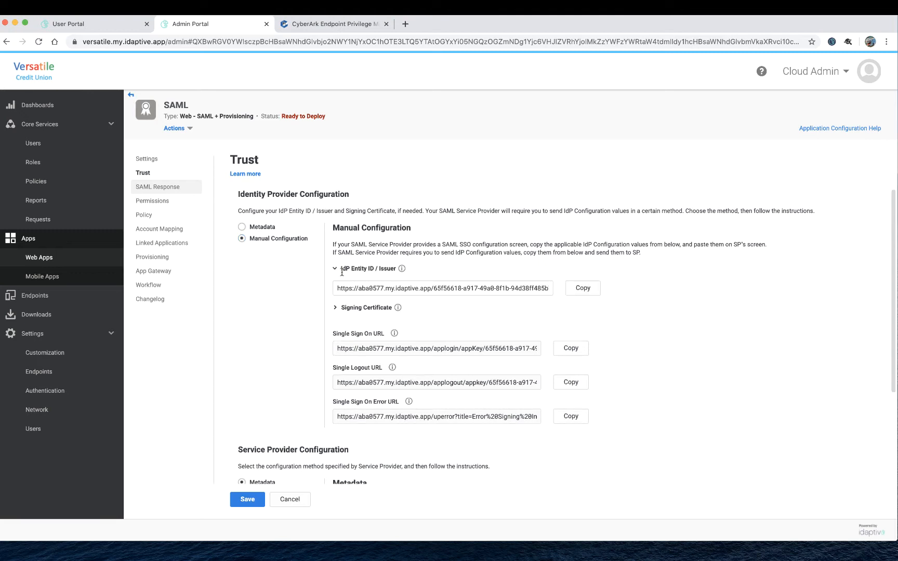
left_click(580, 292)
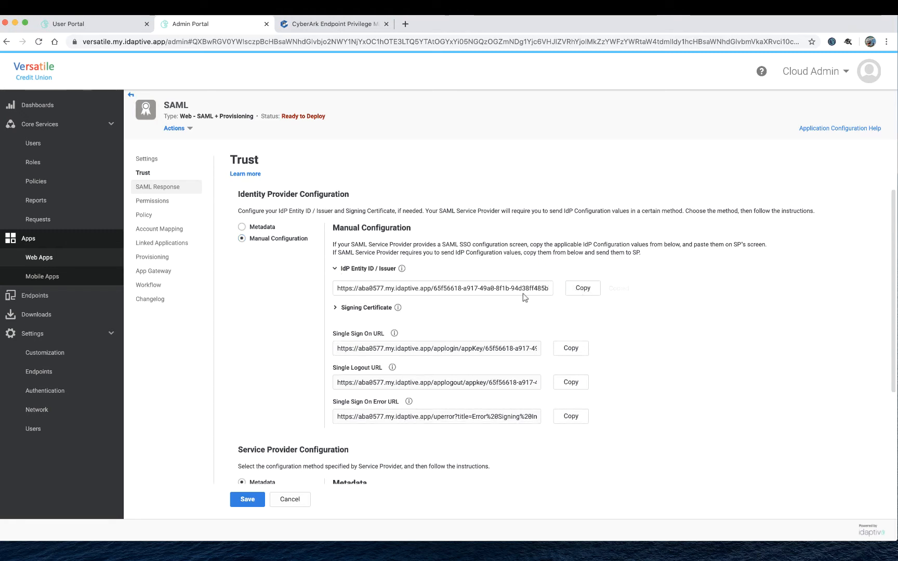
Switch to the CyberArk EPM SAML Integration page and replace the IDP Issuer URL with the copied issuer value
left_click(325, 25)
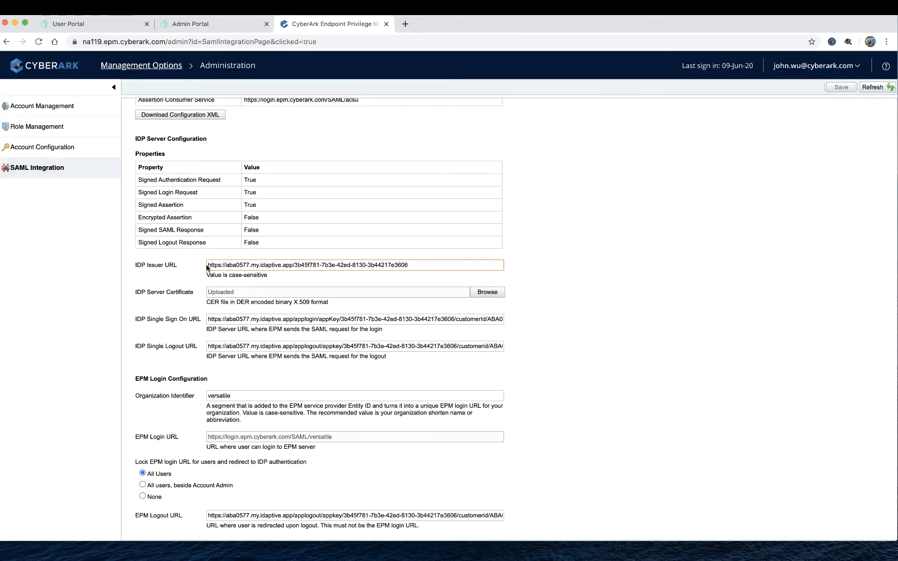
left_click_drag(407, 267, 129, 254)
key("super+v")
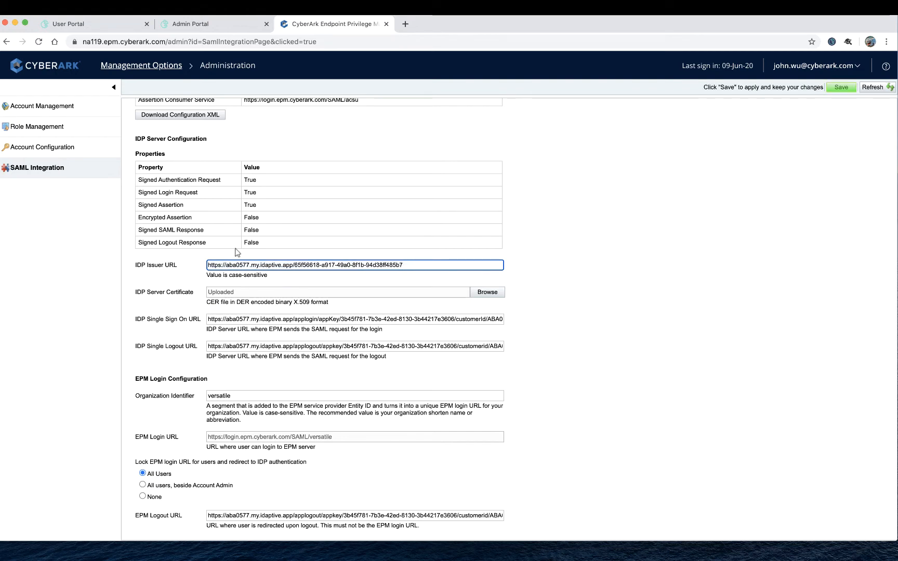
Copy the Single Sign On URL from the Idaptive Admin Portal and replace CyberArk EPM's IDP Single Sign On URL with it
left_click(206, 26)
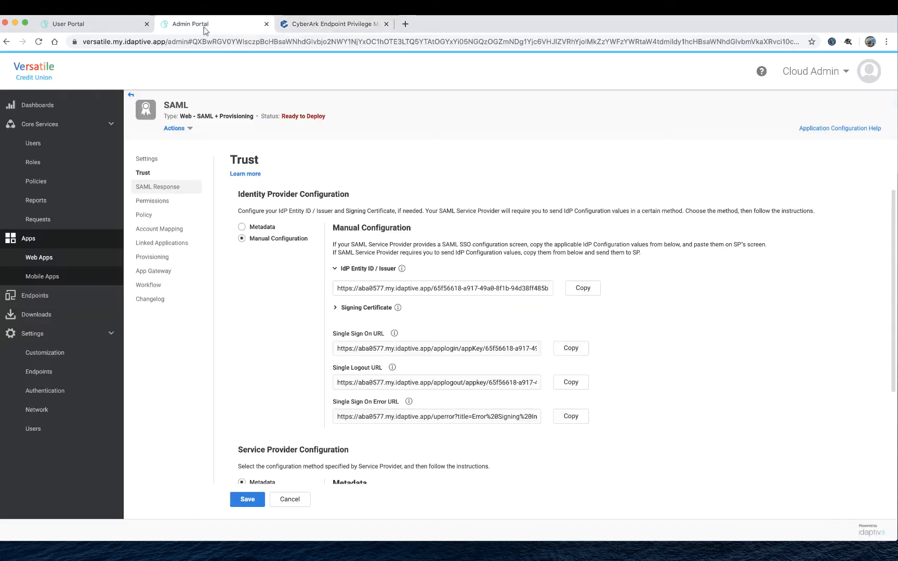
scroll(429, 366, "down", 1)
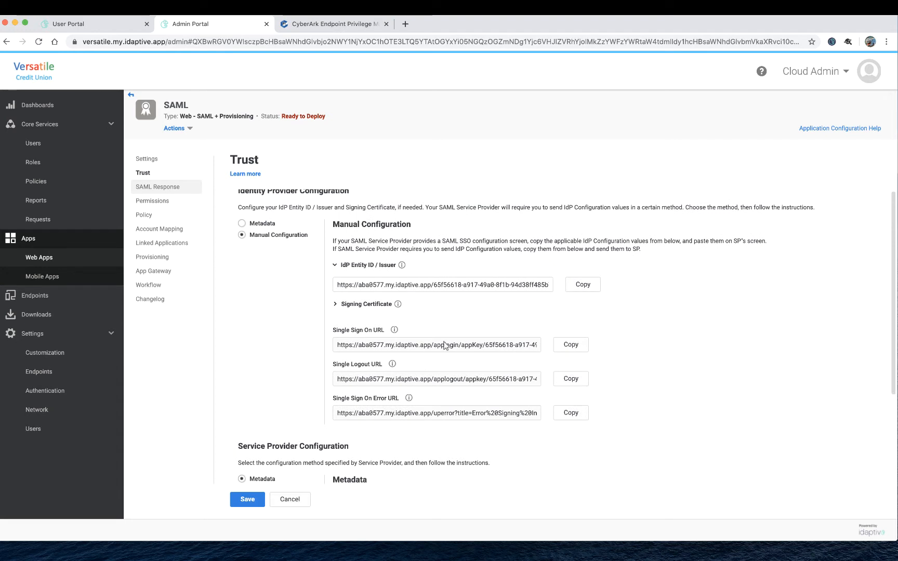
left_click(571, 345)
left_click(322, 24)
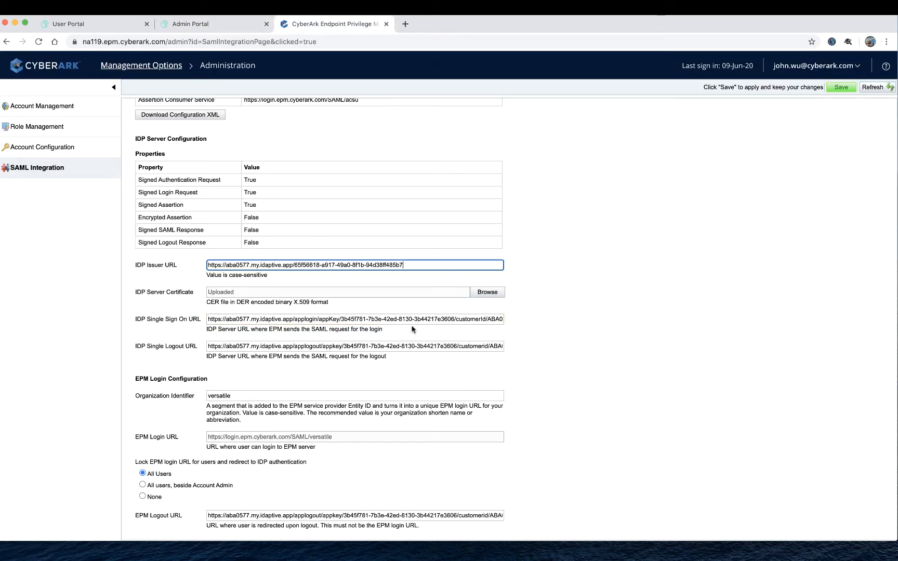
left_click(431, 319)
key("super+a")
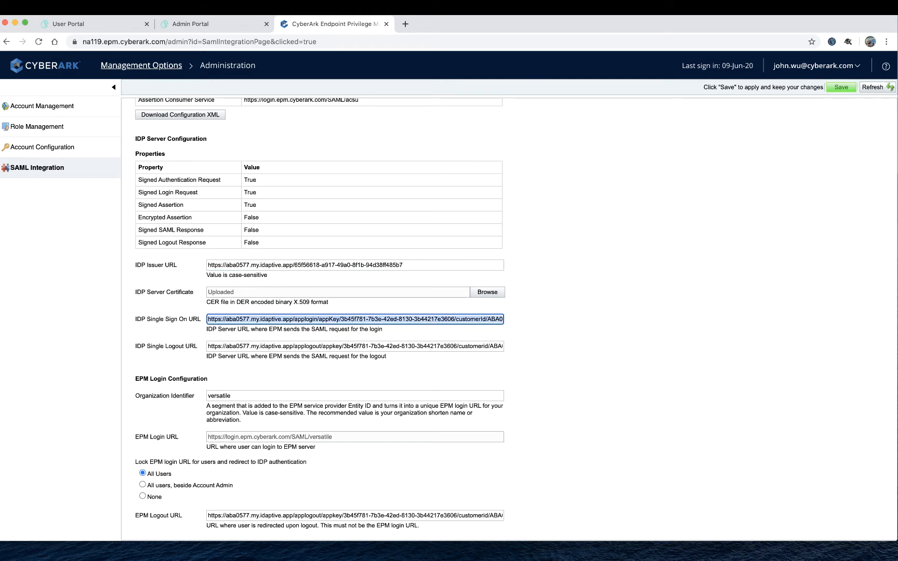
key("BackSpace")
key("super+v")
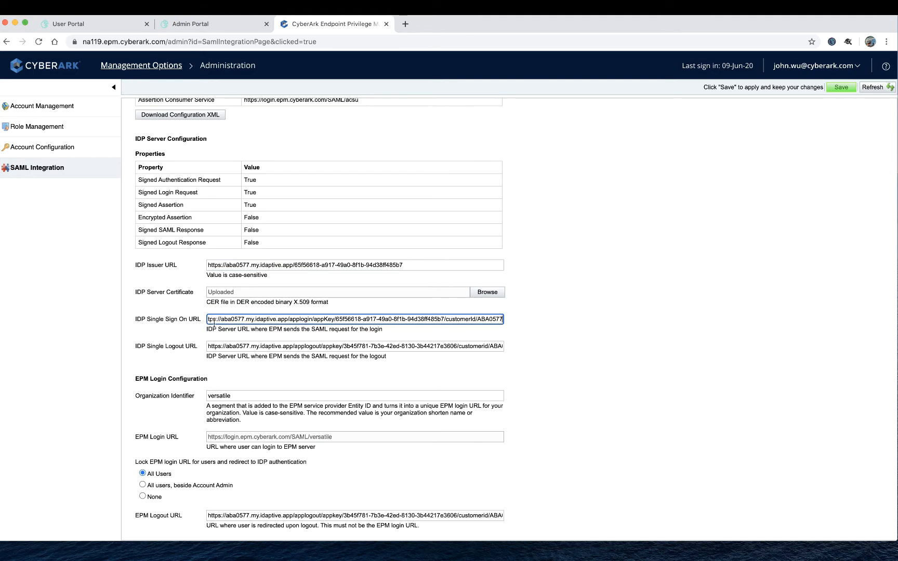
Replace CyberArk EPM's IDP Single Logout URL with the Single Logout URL copied from the Idaptive Admin Portal
left_click(281, 346)
key("super+a")
key("BackSpace")
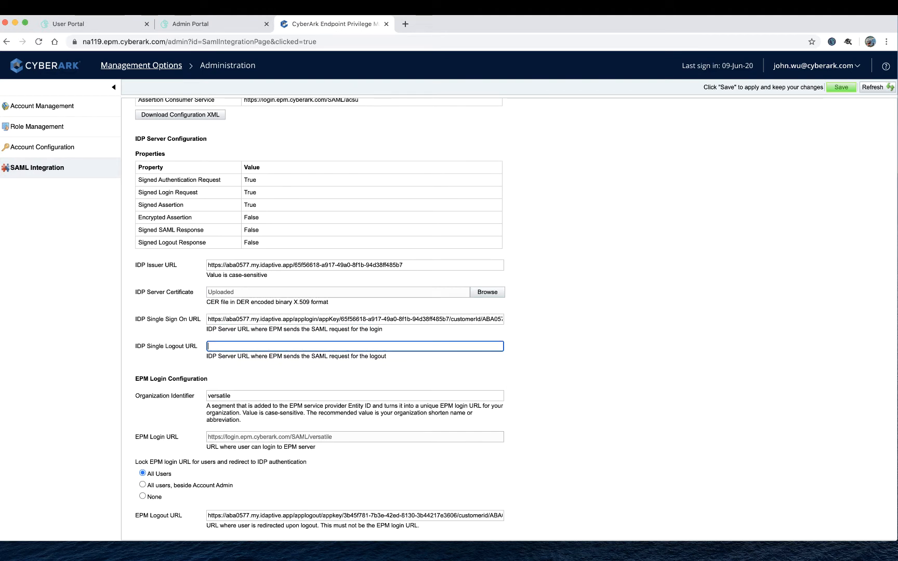
left_click(201, 23)
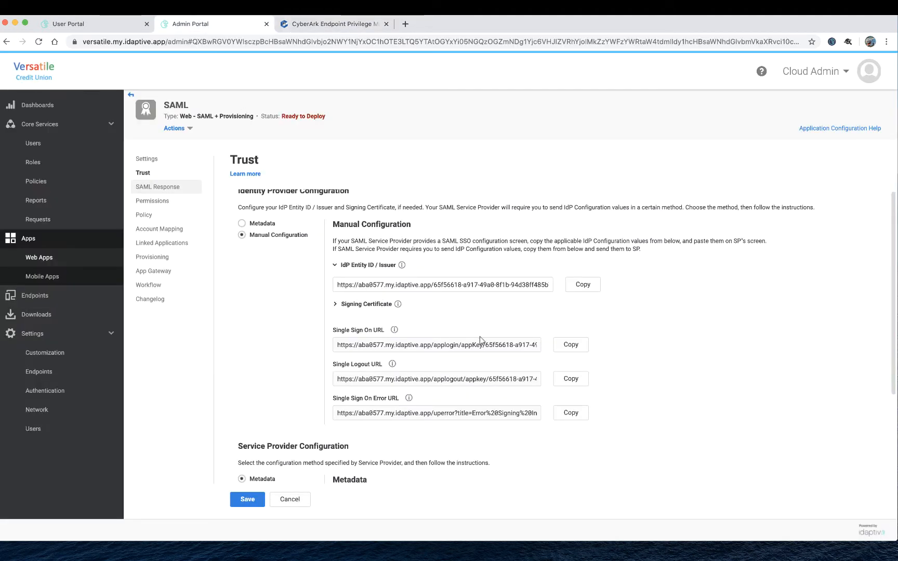
left_click(571, 379)
left_click(332, 24)
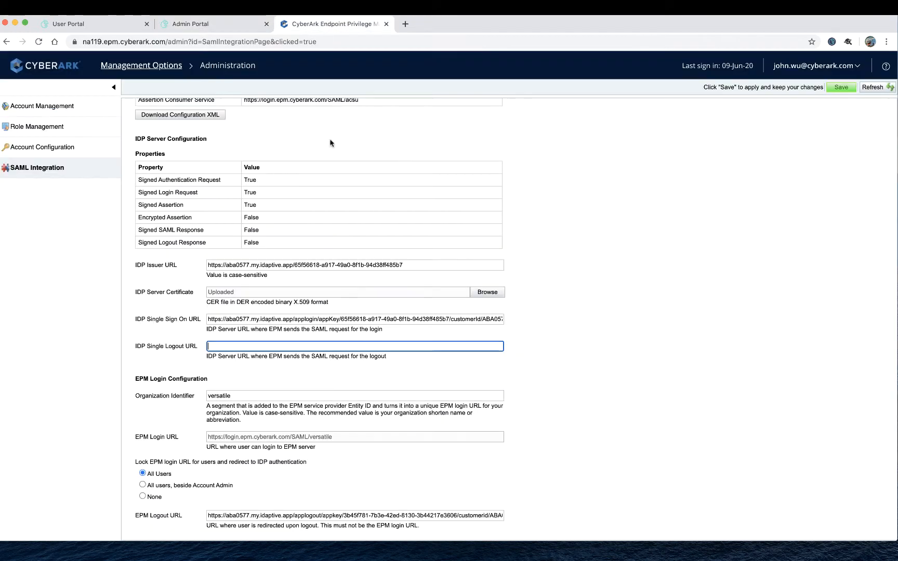
left_click(250, 348)
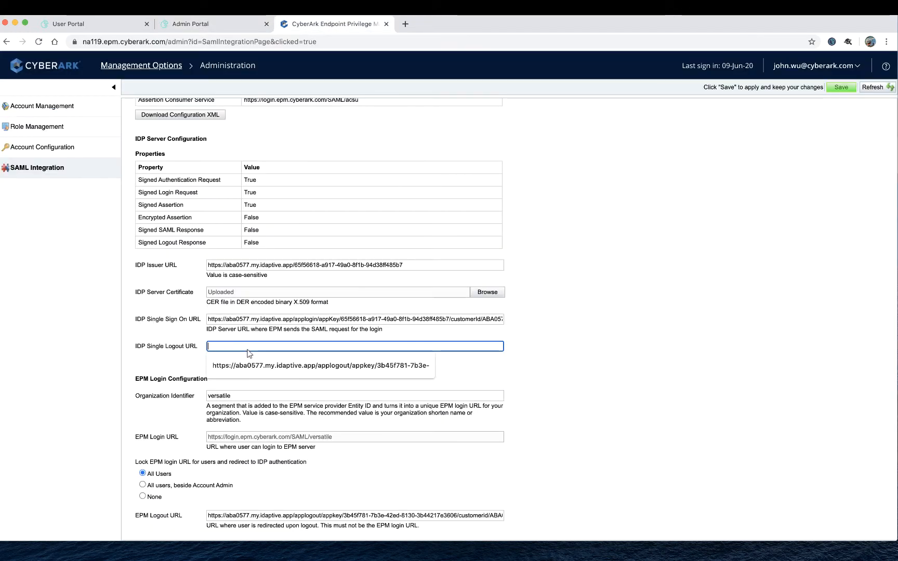
key("super+v")
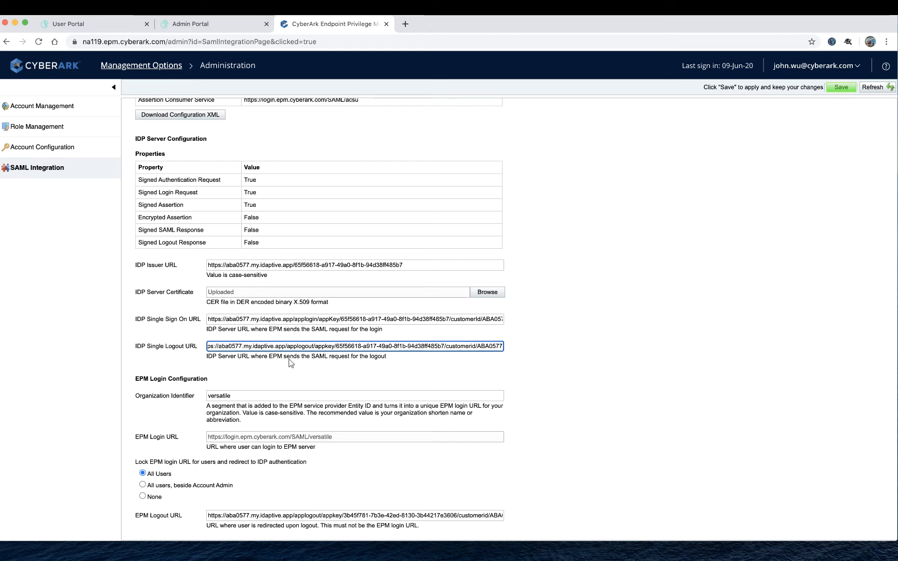
Check the applogin and applogout segments of the IDP sign-on and logout URLs, and review the Organization Identifier
left_click(318, 319)
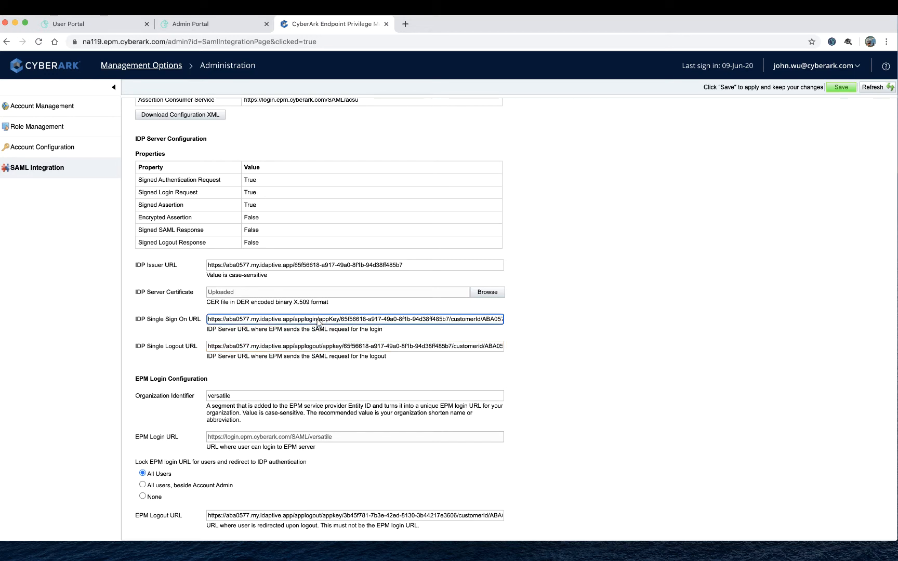
left_click_drag(318, 320, 295, 320)
left_click_drag(321, 347, 296, 347)
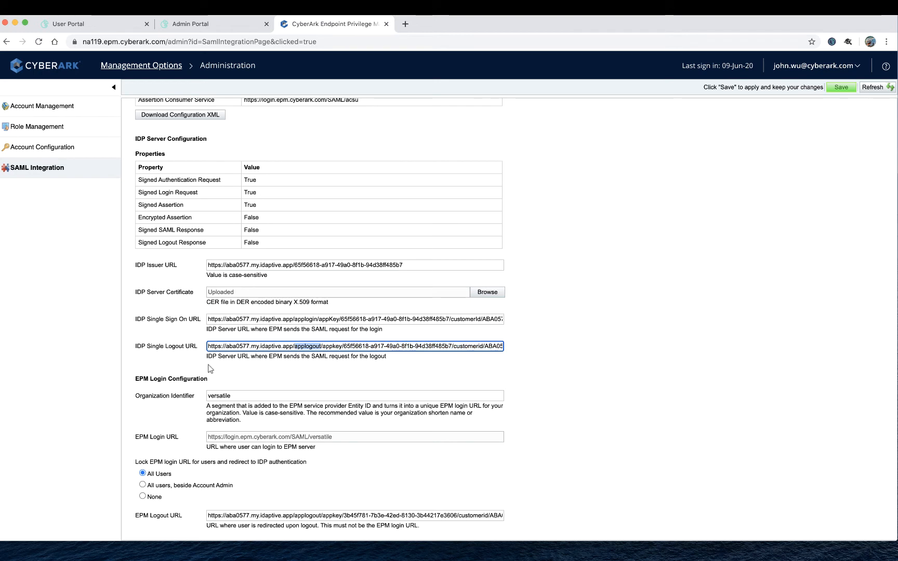
left_click(364, 383)
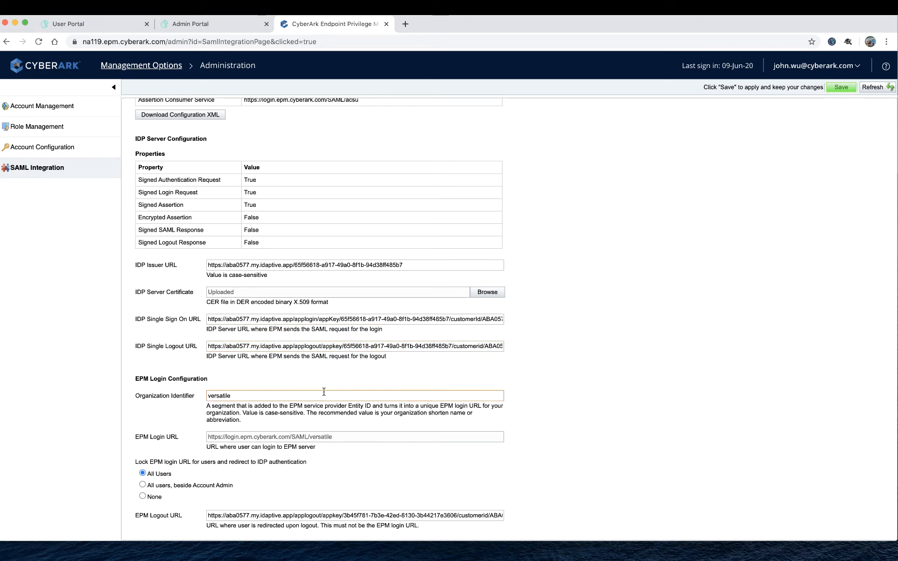
left_click(316, 350)
left_click_drag(319, 349, 296, 347)
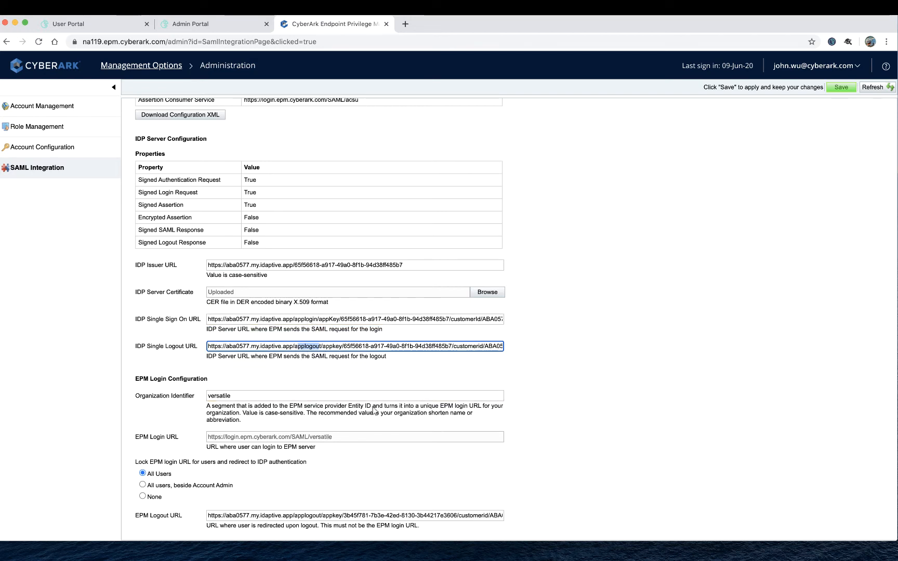
left_click(307, 386)
scroll(311, 408, "down", 1)
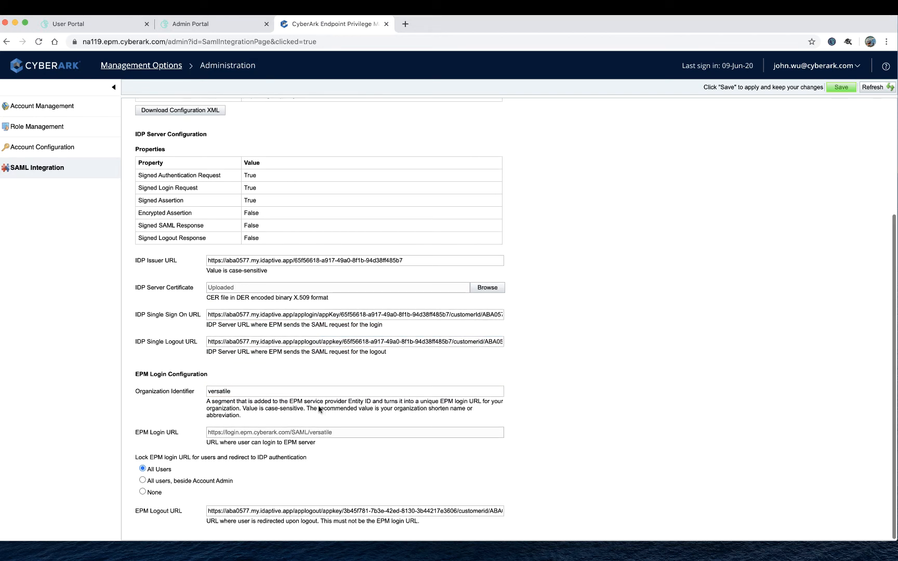
left_click(236, 394)
double_click(221, 392)
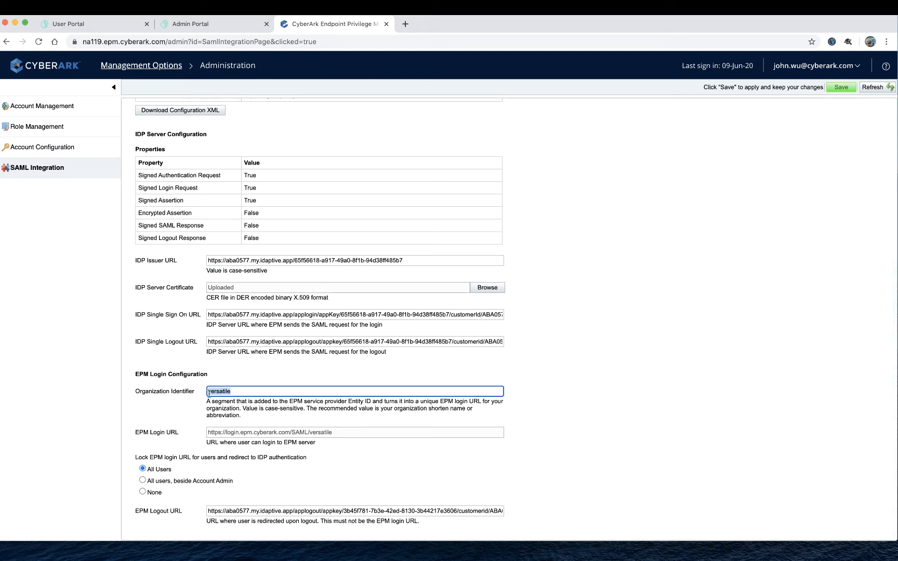
left_click_drag(244, 396, 170, 388)
left_click(156, 421)
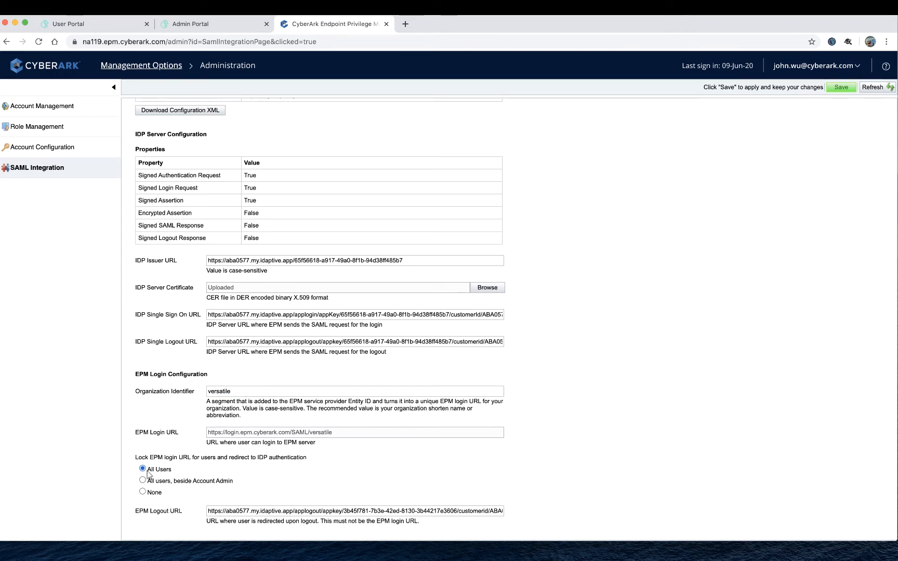
Replace the EPM Logout URL with the copied Idaptive Single Logout URL
left_click(234, 511)
left_click(243, 512)
key("super+a")
key("BackSpace")
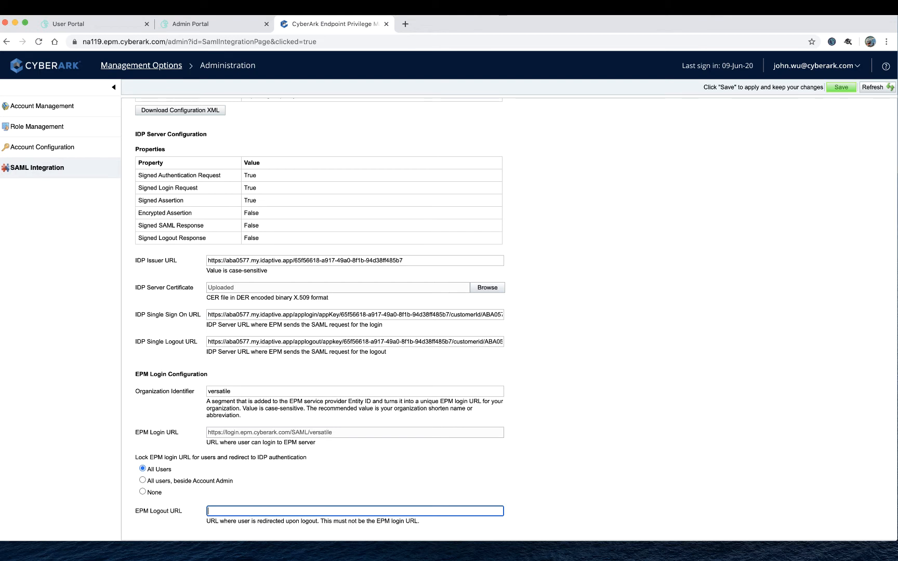
key("super+v")
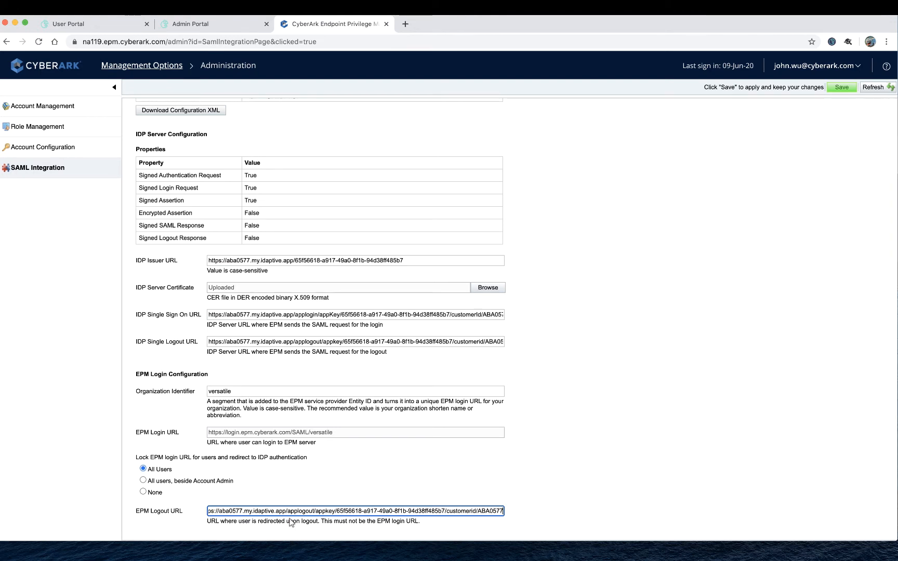
scroll(363, 513, "left", 1)
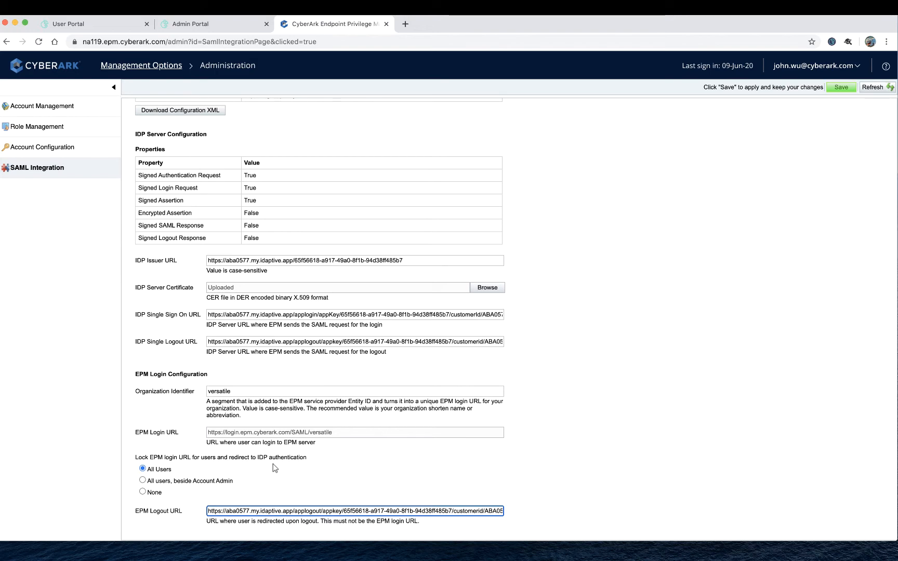
In the Idaptive Admin Portal's Trust settings, download the Idaptive SHA256 Tenant Signing Certificate (default)
scroll(274, 469, "up", 2)
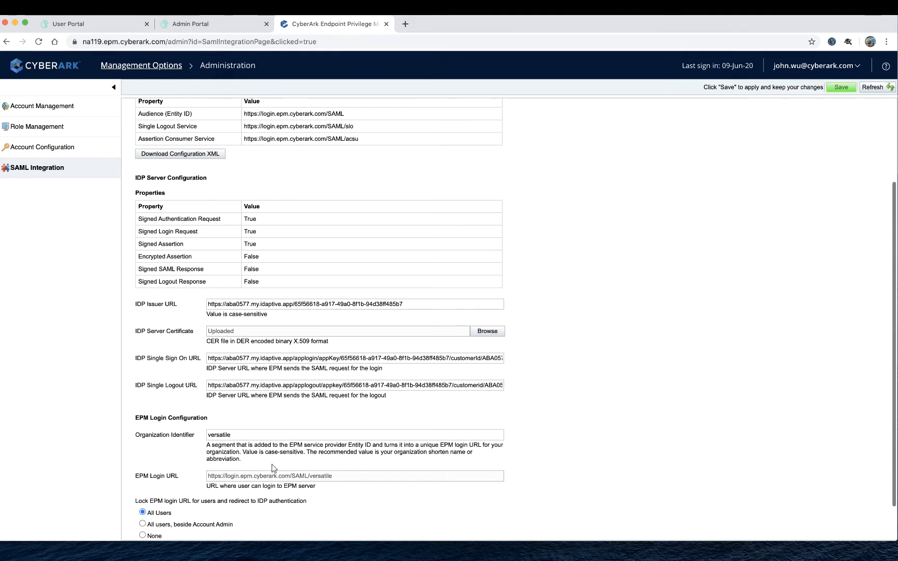
left_click(225, 29)
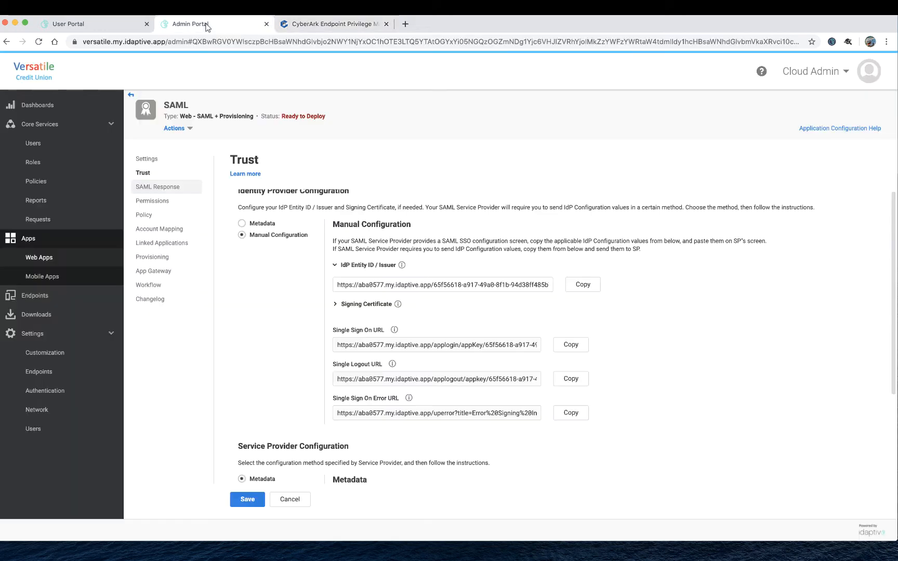
left_click(343, 307)
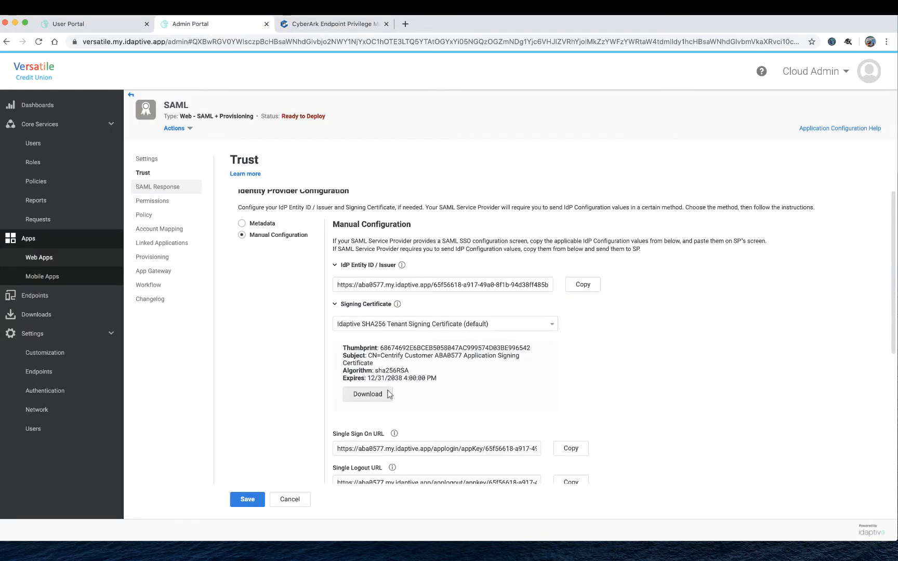
left_click(358, 398)
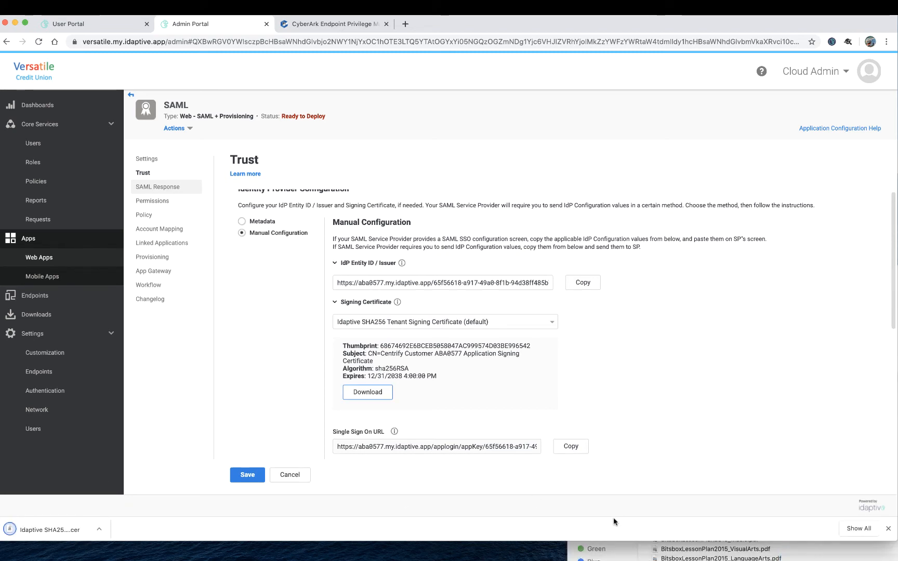
Switch to Terminal and change the working directory to downloads
left_click(277, 24)
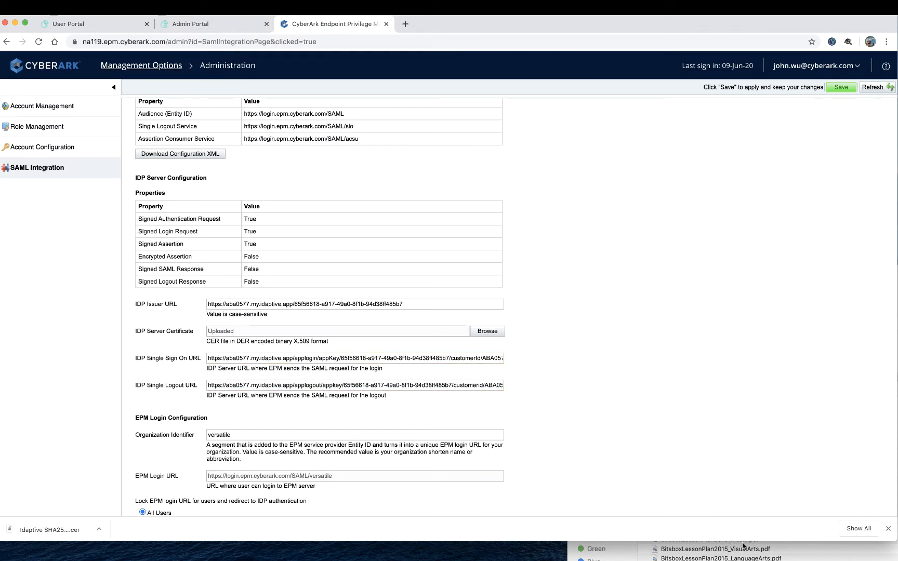
left_click(816, 558)
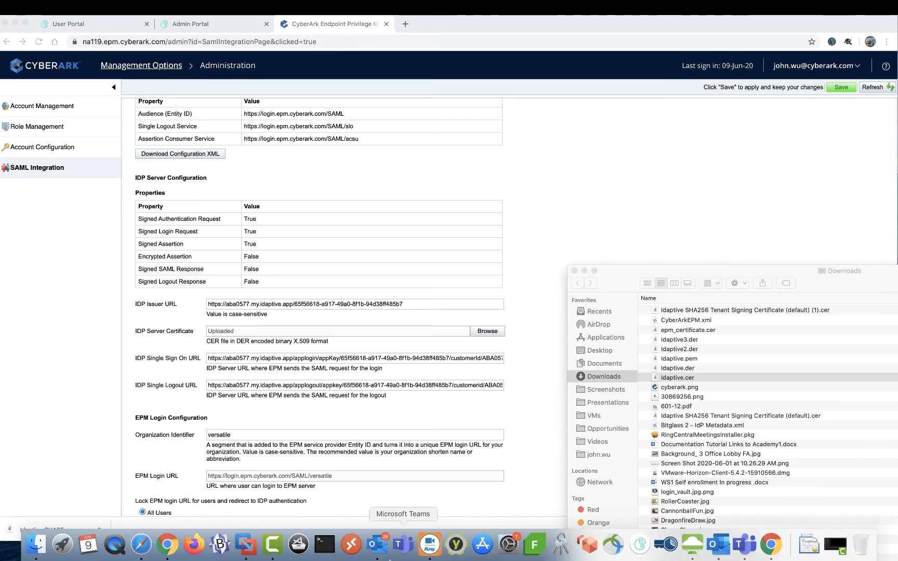
left_click(331, 552)
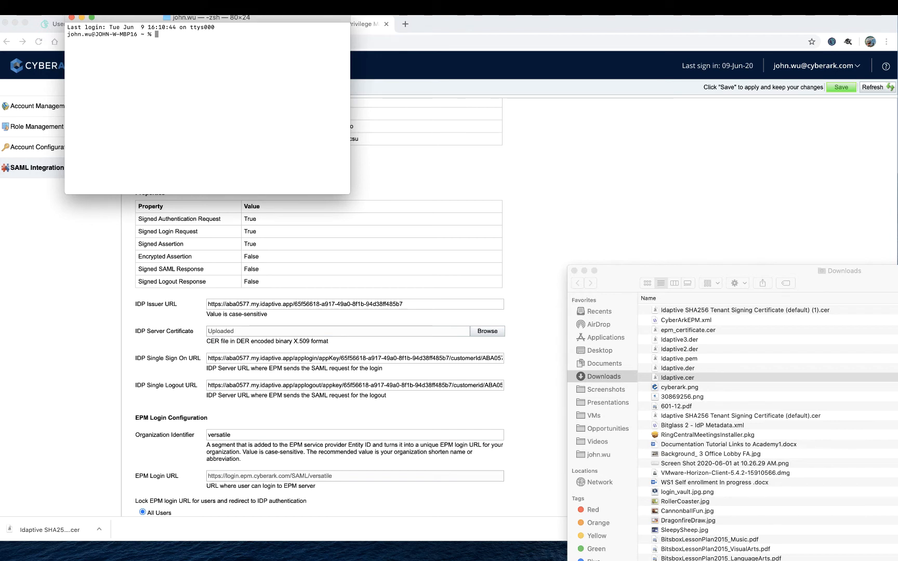
type("cd d")
type("ownlaod")
key("BackSpace")
key("BackSpace")
key("Return")
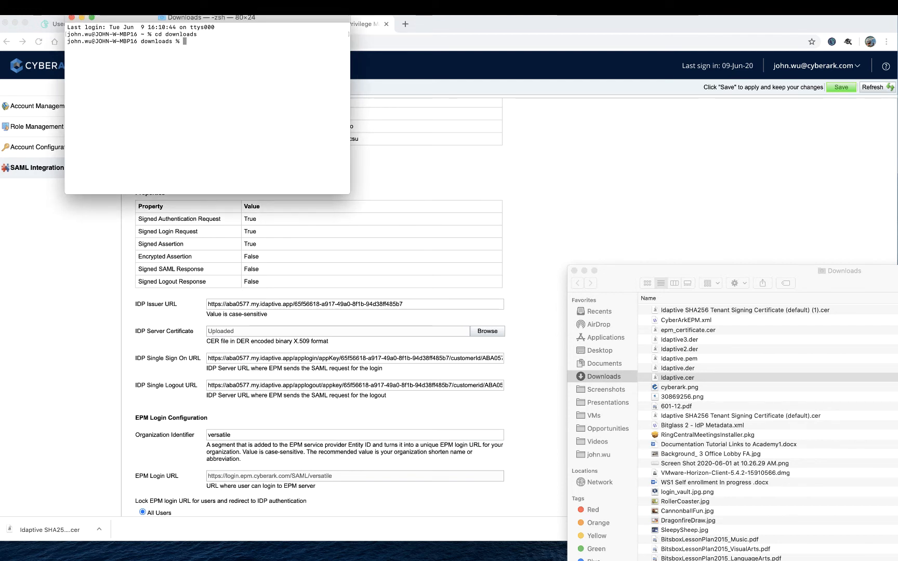
Convert Idaptive.cer to DER format with openssl x509, writing the output to Idaptive4.der
type("openssl x509 -in")
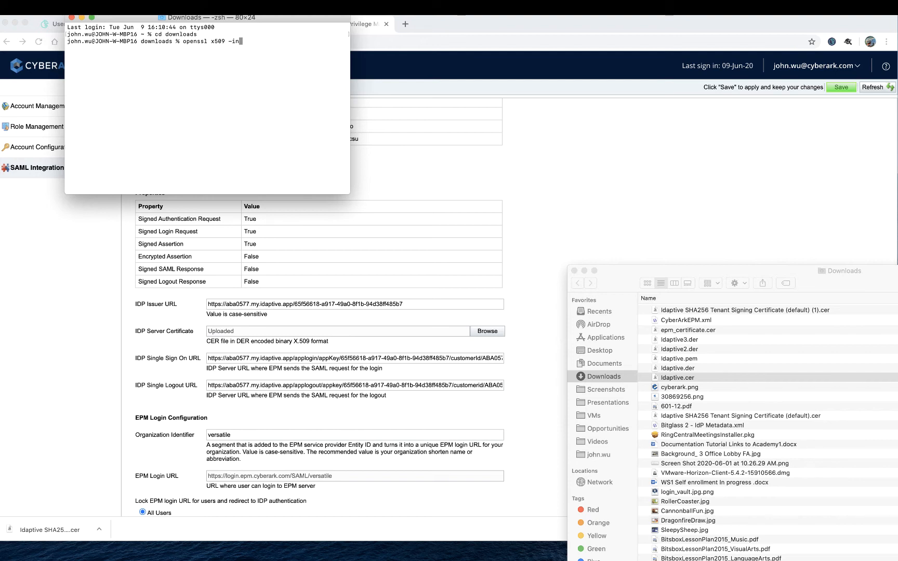
type("daptive.cer -outform")
type("DER -out Idaptive4")
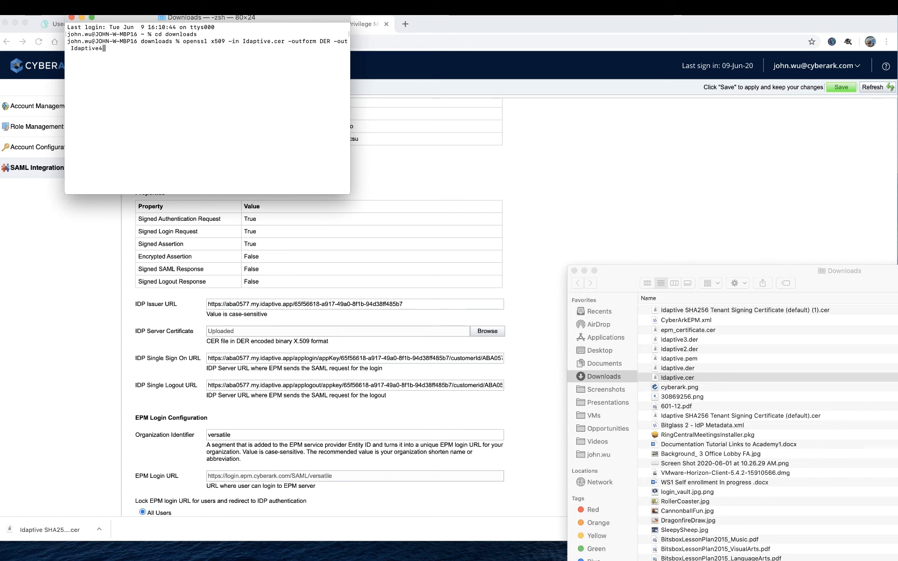
type(".der")
key("Return")
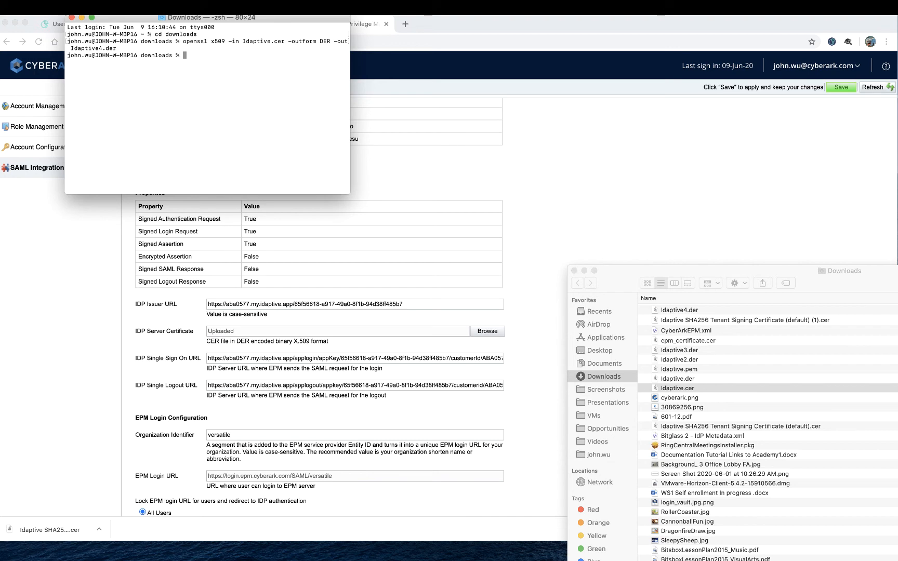
Back in CyberArk EPM, upload Idaptive4.der as the IDP Server Certificate and save the SAML integration
key("super+Tab")
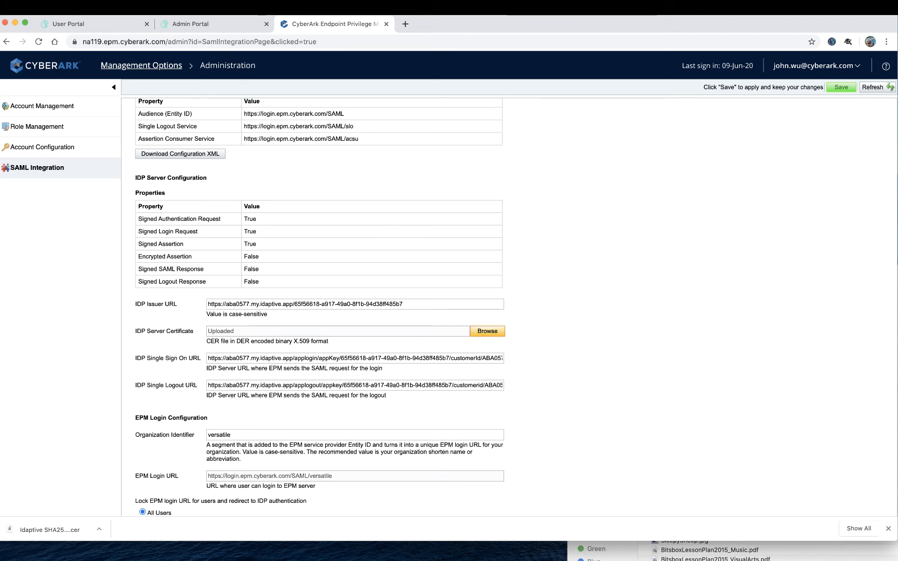
key("super+Tab")
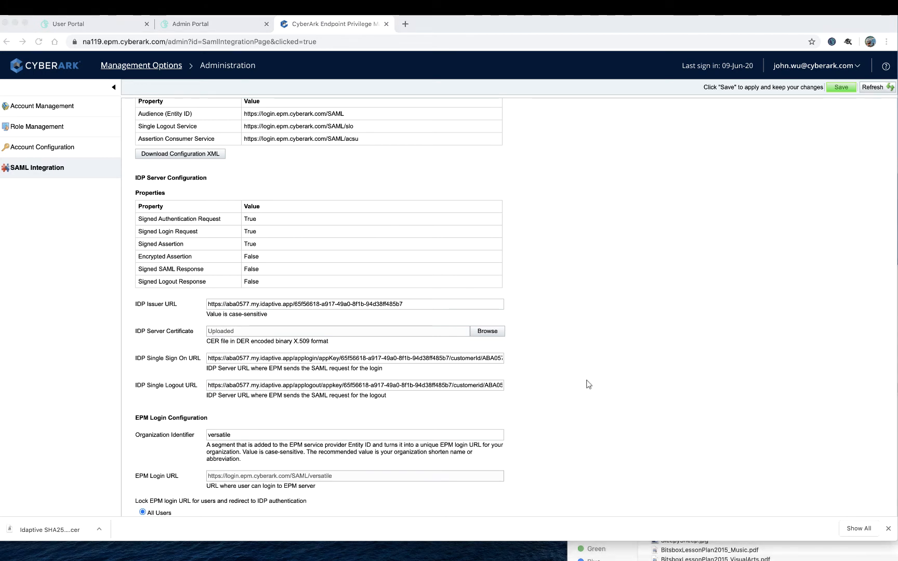
left_click(491, 333)
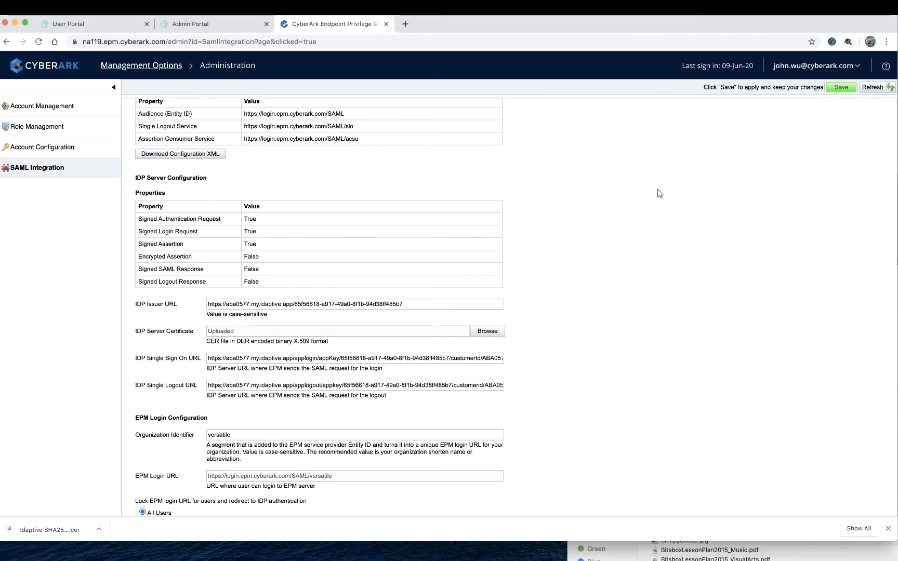
left_click(487, 334)
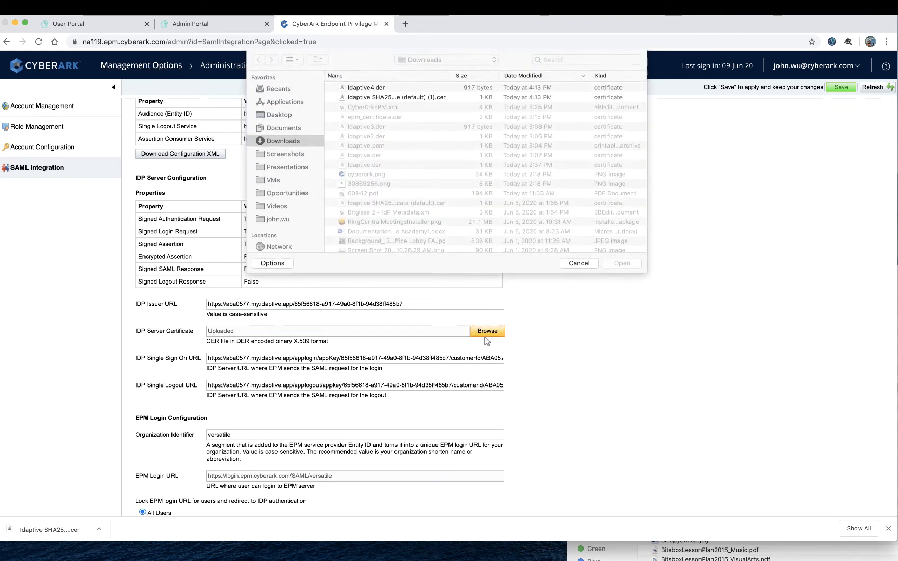
double_click(365, 89)
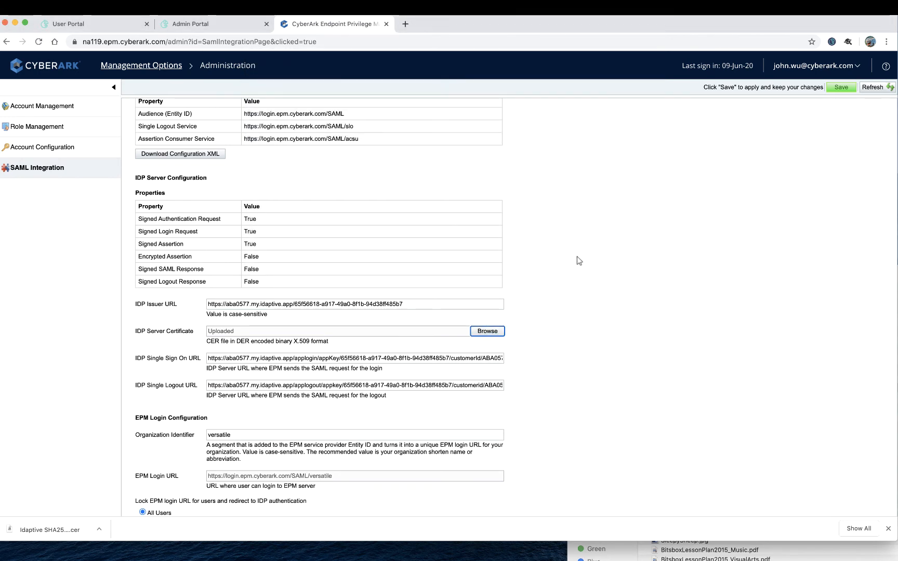
left_click(839, 89)
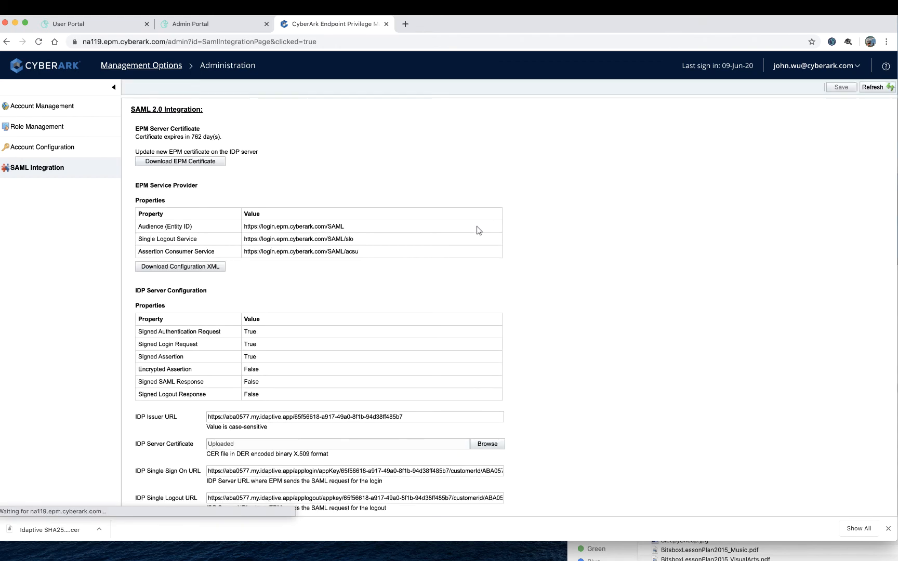
Download the EPM Service Provider's configuration XML from CyberArk EPM's SAML Integration page
left_click(212, 24)
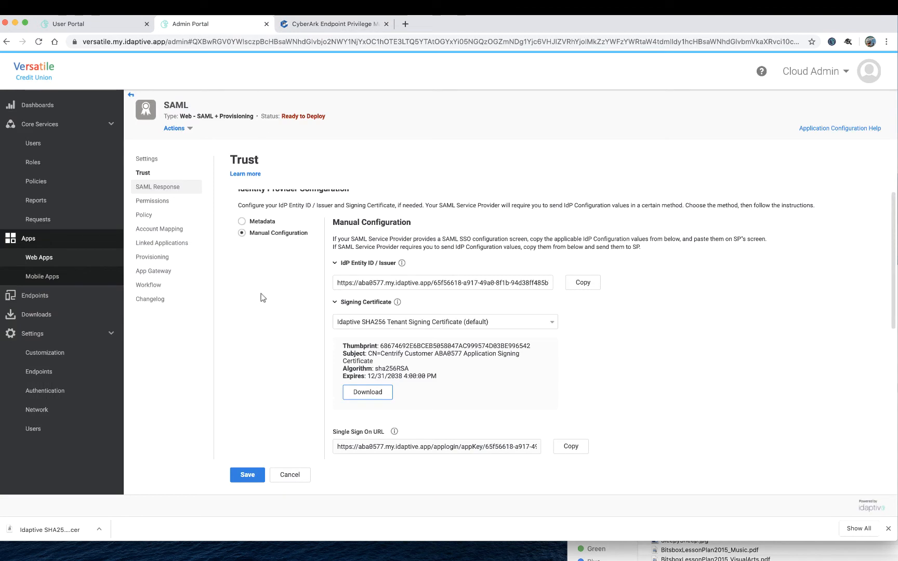
scroll(291, 295, "down", 5)
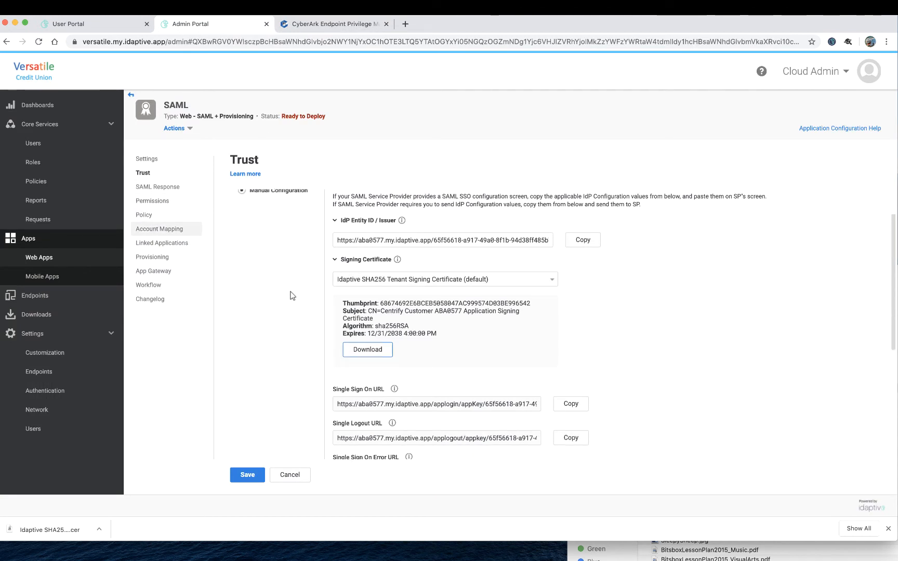
left_click(320, 26)
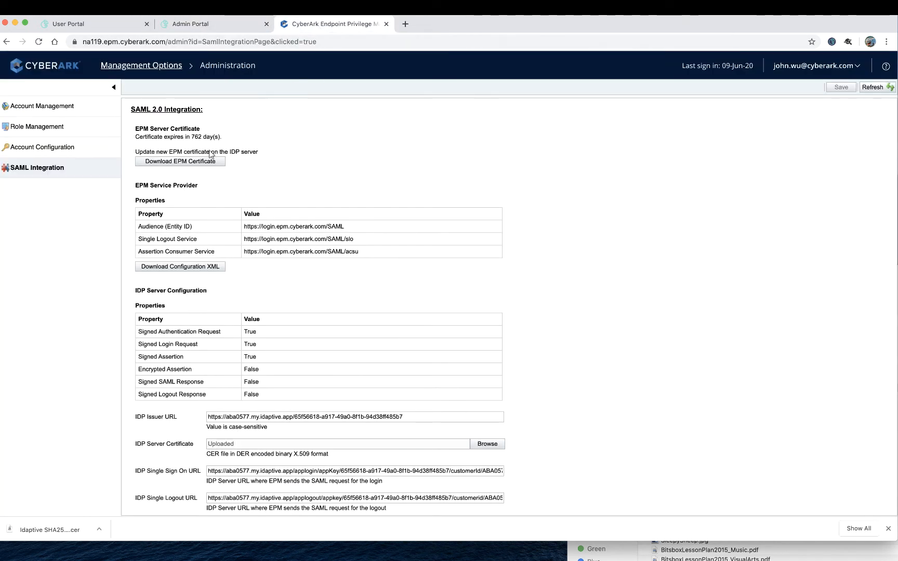
left_click(174, 268)
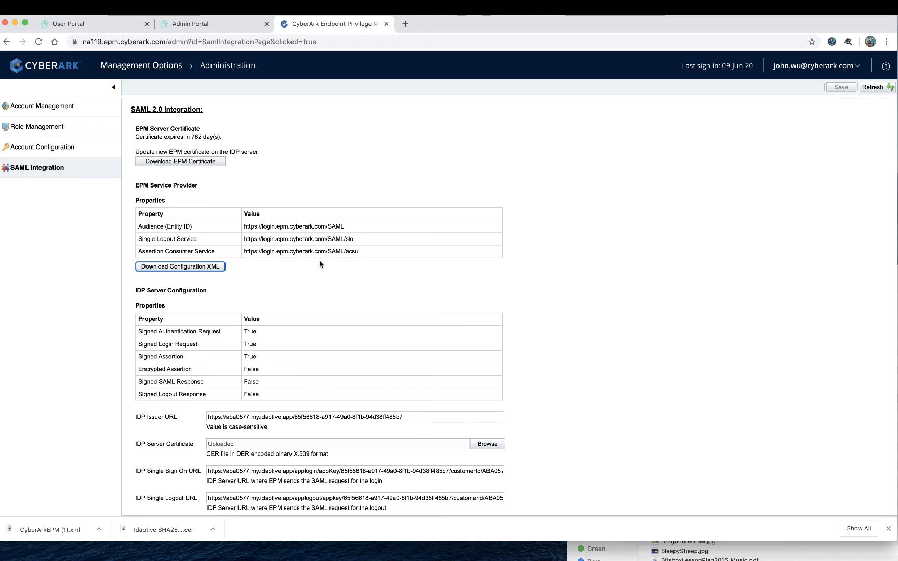
In the Admin Portal's Service Provider Configuration, import CyberArkEPM (1).xml as the metadata file and save the Trust settings
key("ctrl+shift+Tab")
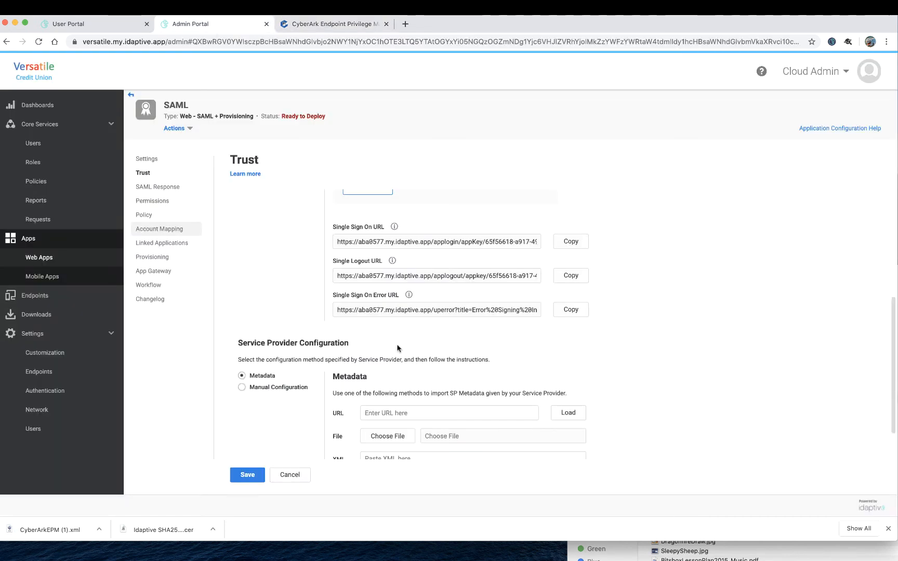
scroll(398, 348, "down", 2)
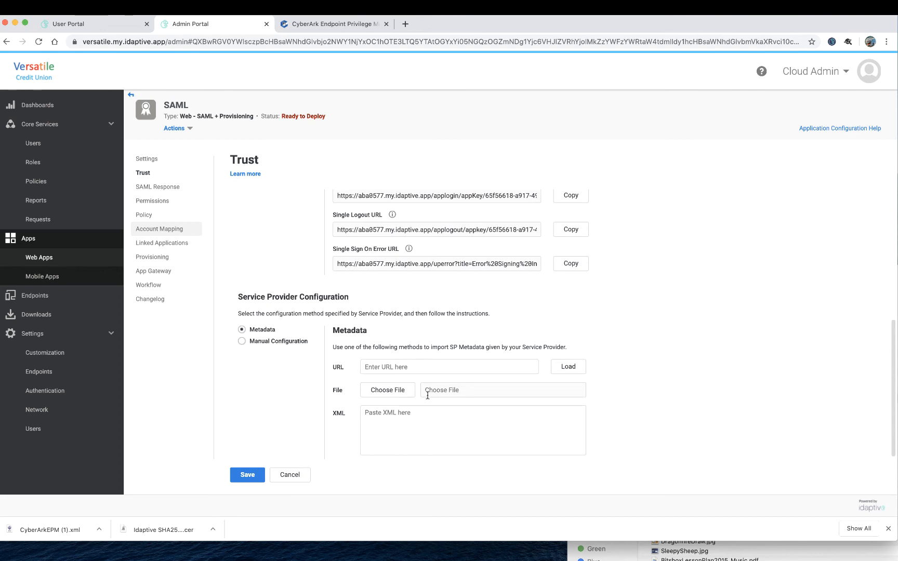
left_click(395, 396)
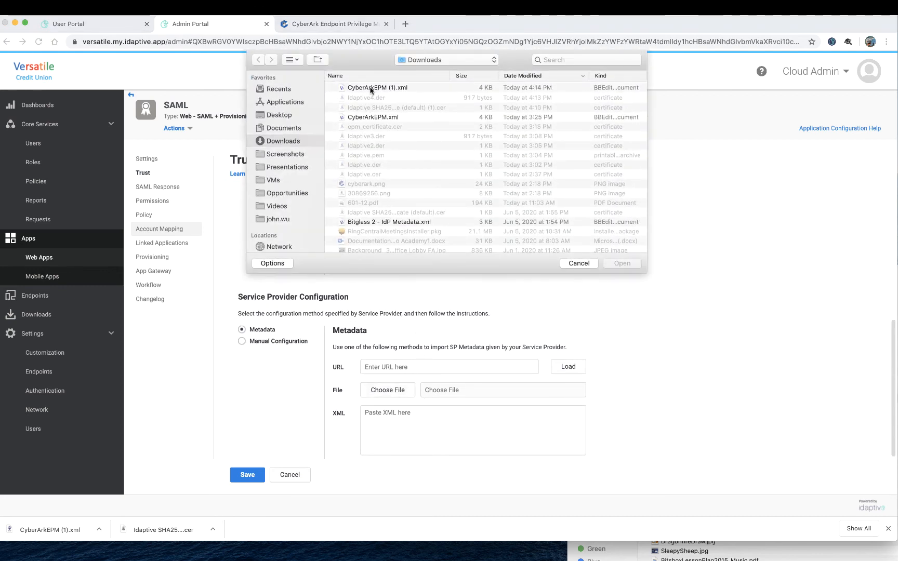
double_click(371, 88)
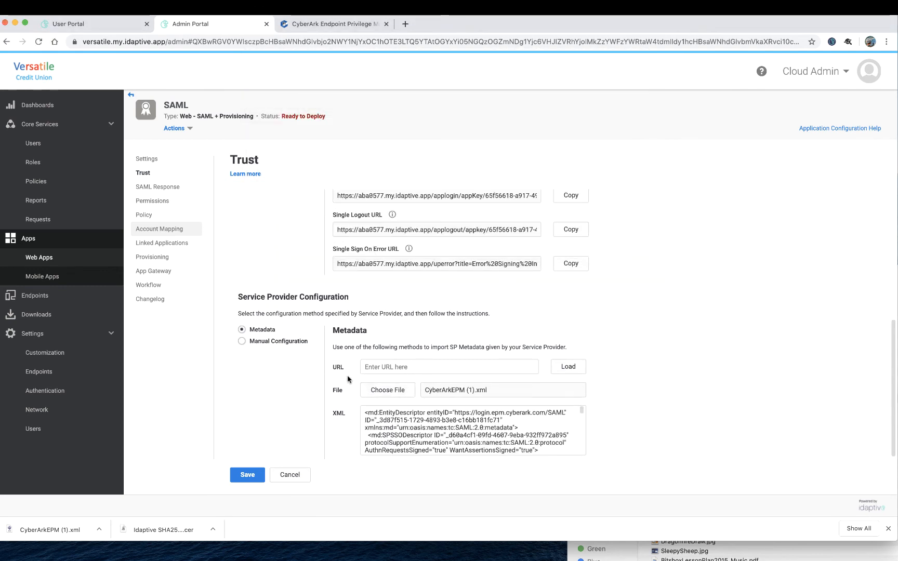
scroll(345, 385, "down", 1)
left_click(248, 476)
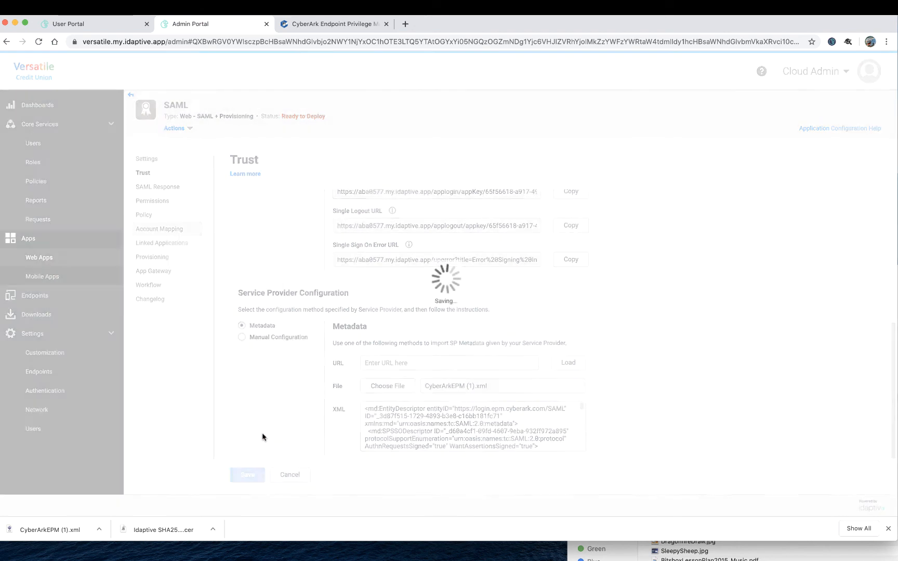
Review the imported service provider values under Manual Configuration, including the entity ID, ACS URL and Single Logout URL
scroll(276, 353, "down", 5)
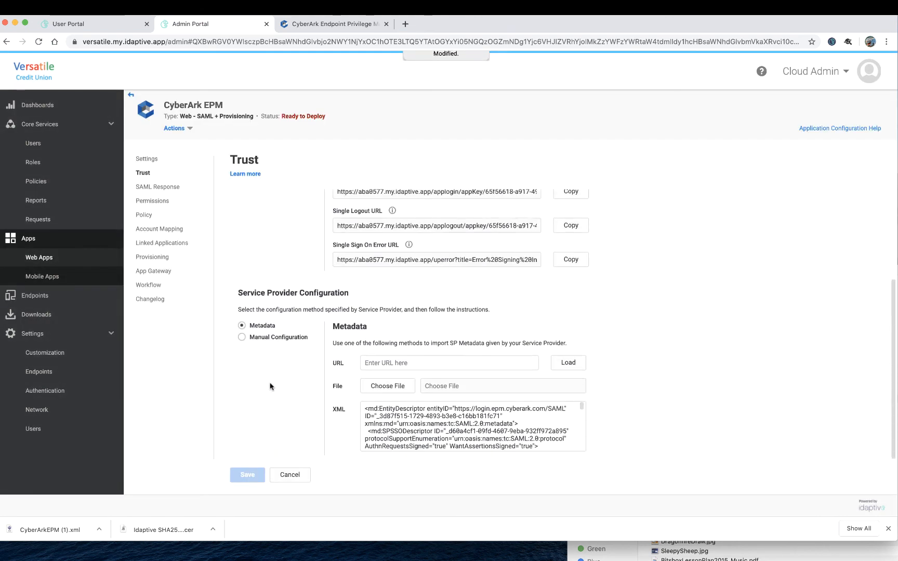
left_click(252, 339)
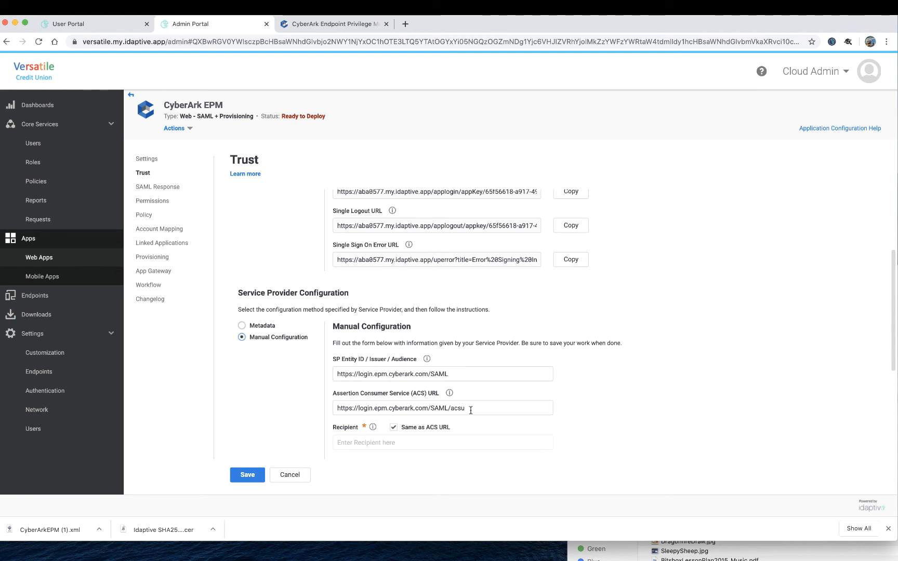
scroll(471, 411, "down", 5)
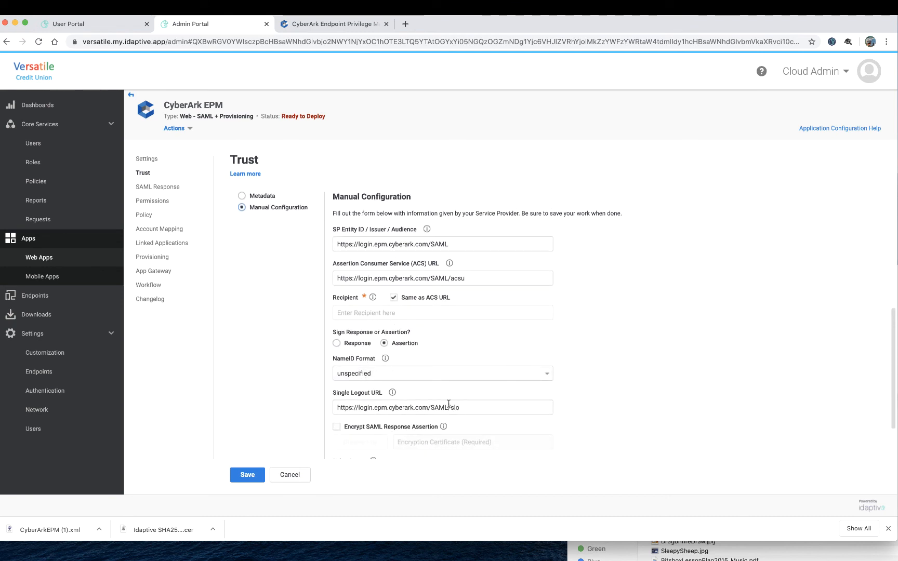
left_click_drag(480, 409, 308, 409)
scroll(364, 414, "down", 2)
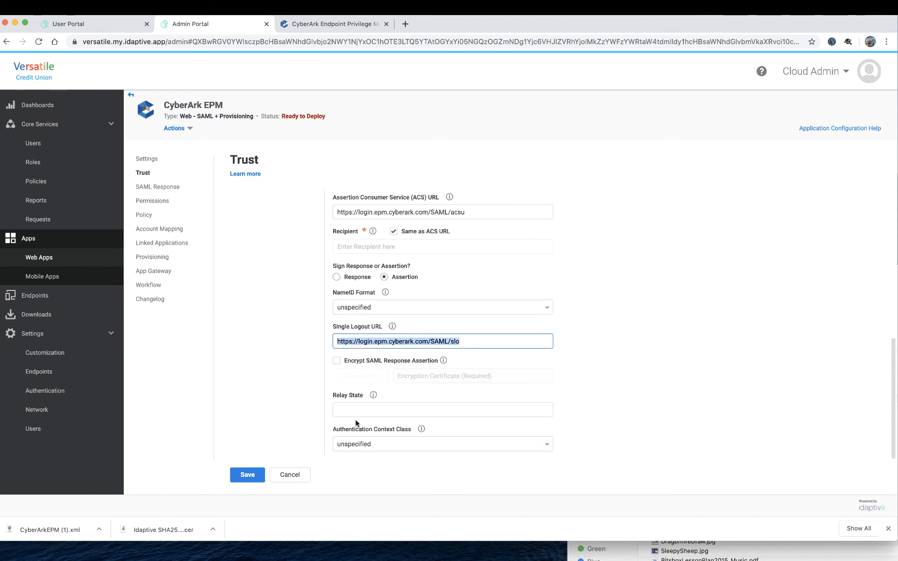
scroll(357, 423, "up", 9)
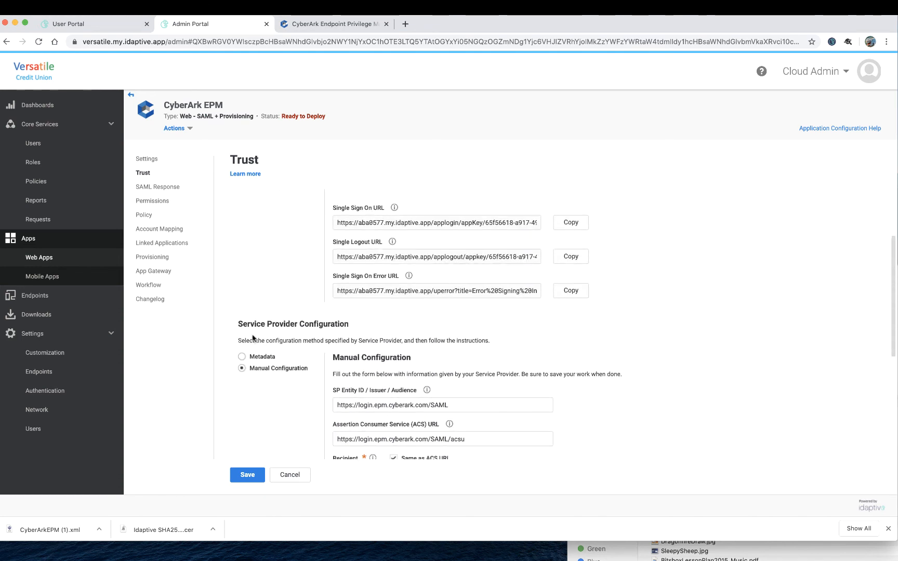
Add the Everybody role to the CyberArk EPM app's permissions
left_click(158, 203)
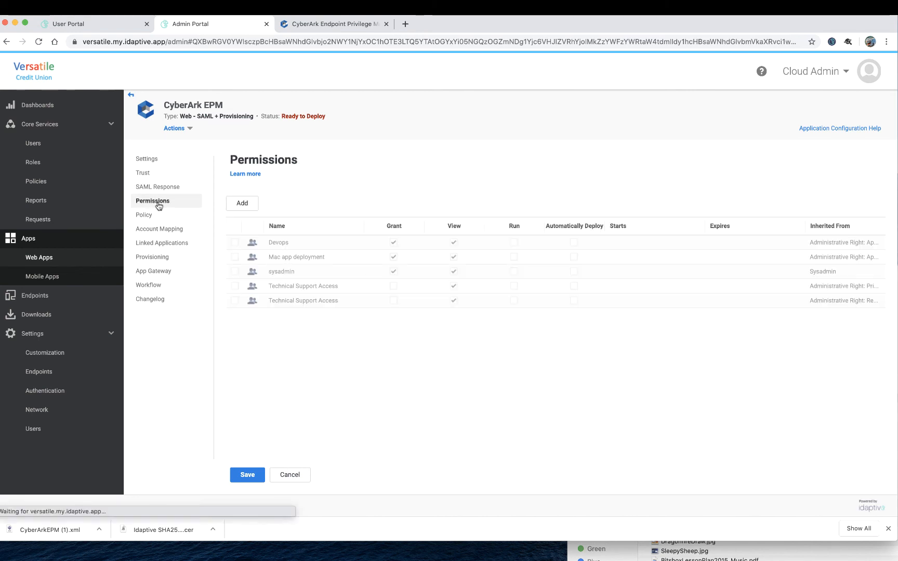
left_click(242, 206)
type("E")
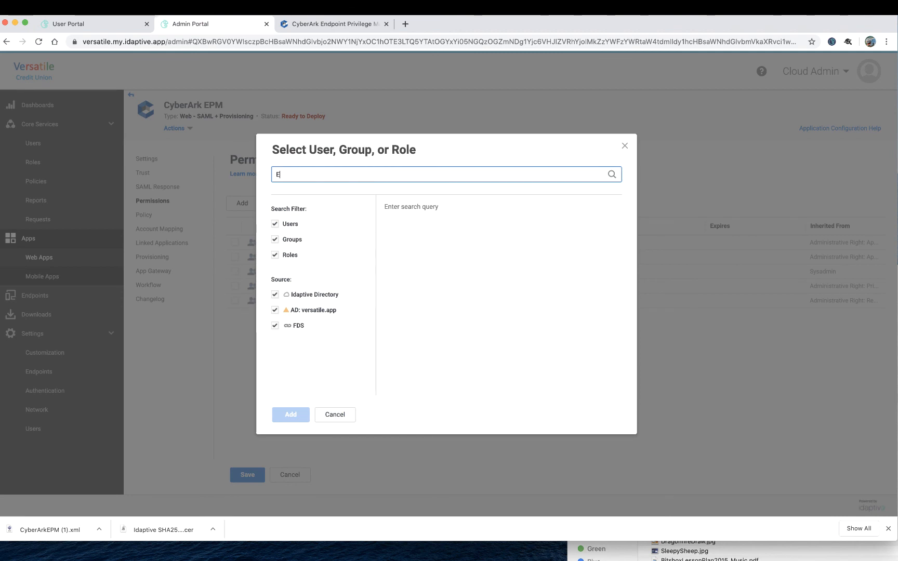
type("ver")
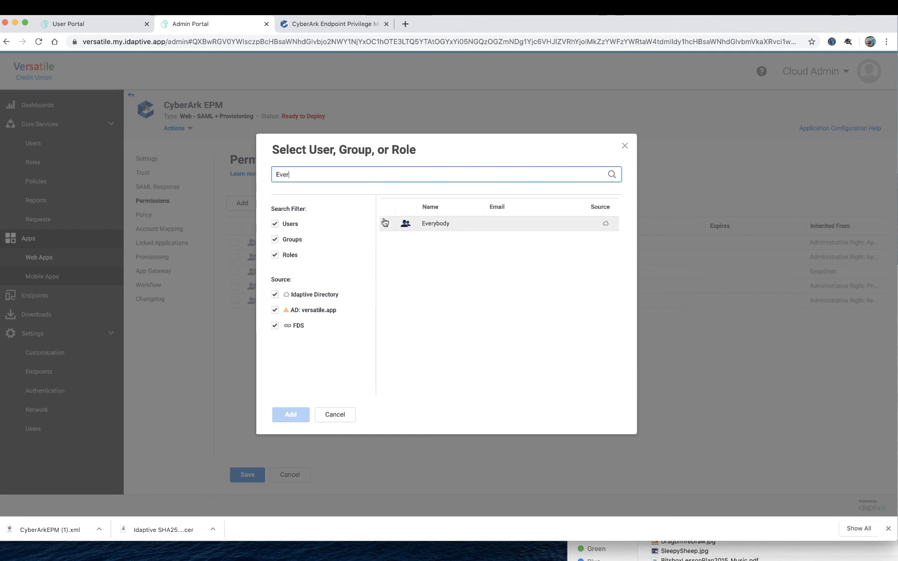
left_click(390, 230)
left_click(297, 418)
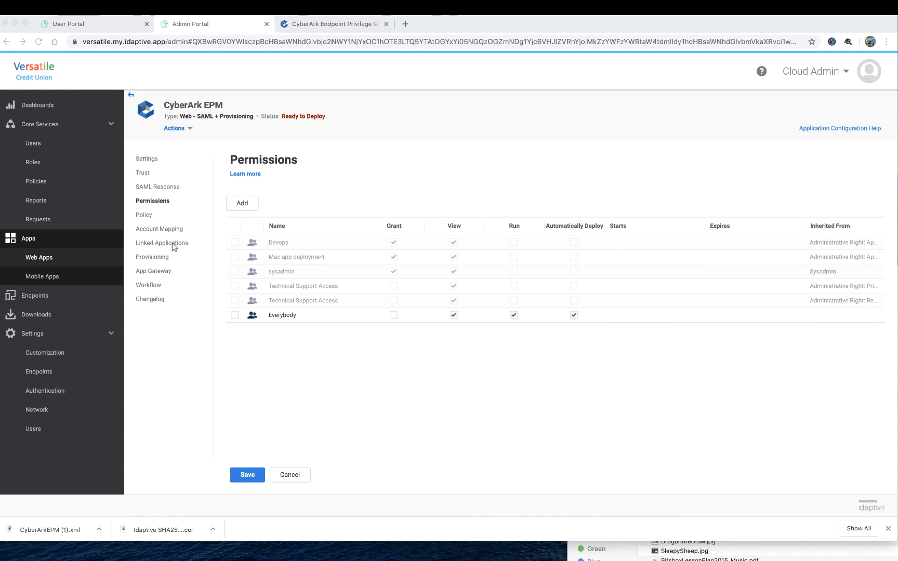
Set the account mapping's Directory Service field name to mail and save the app
left_click(151, 230)
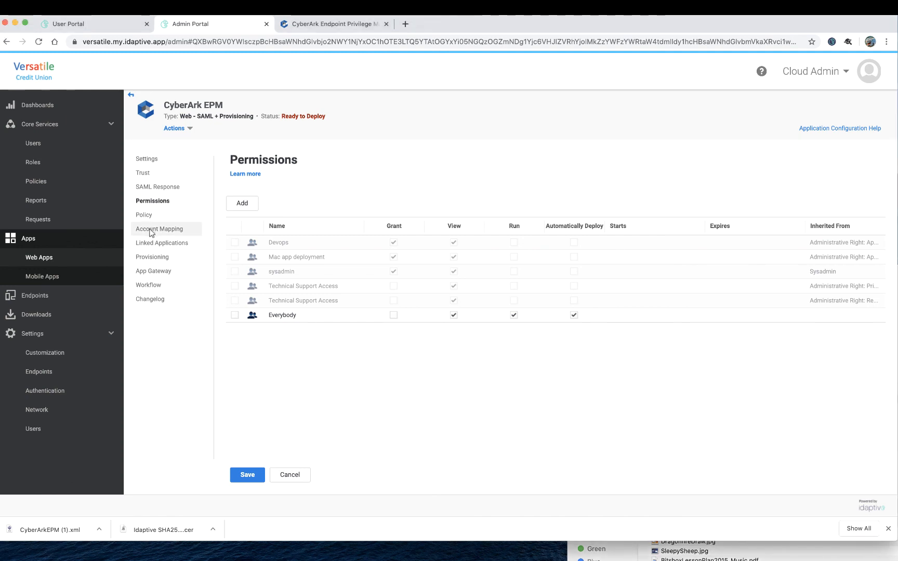
left_click(156, 229)
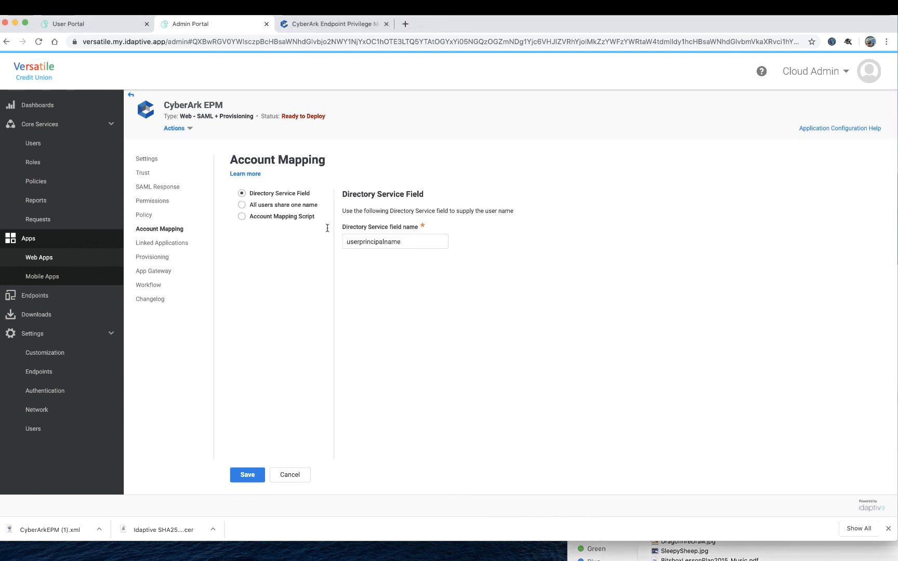
double_click(397, 245)
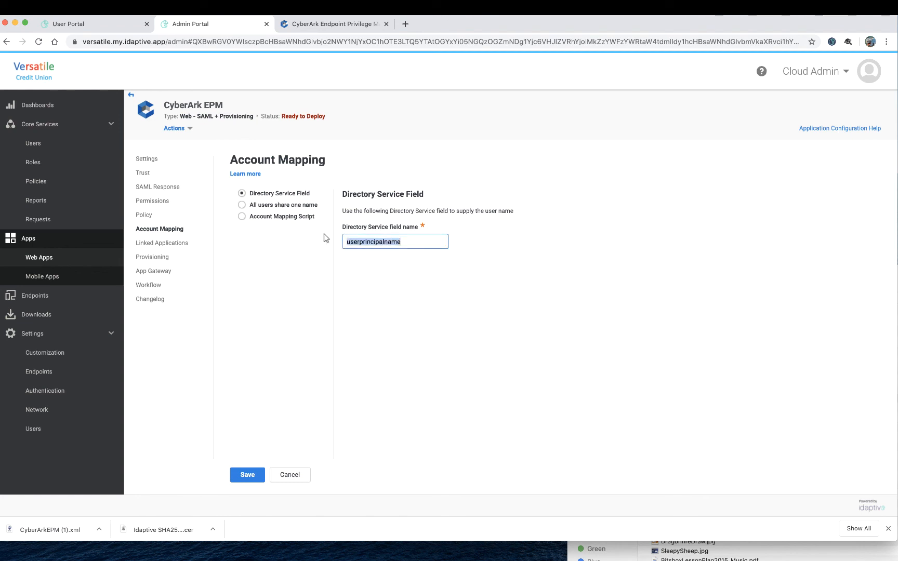
type("mail")
left_click(255, 478)
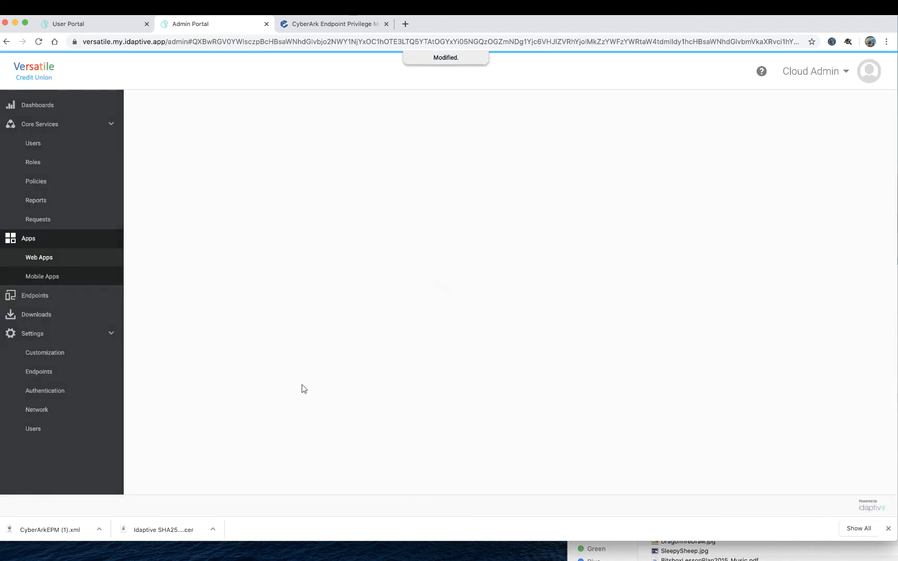
Launch the CyberArk EPM app from the Idaptive User Portal to test single sign-on
left_click(87, 29)
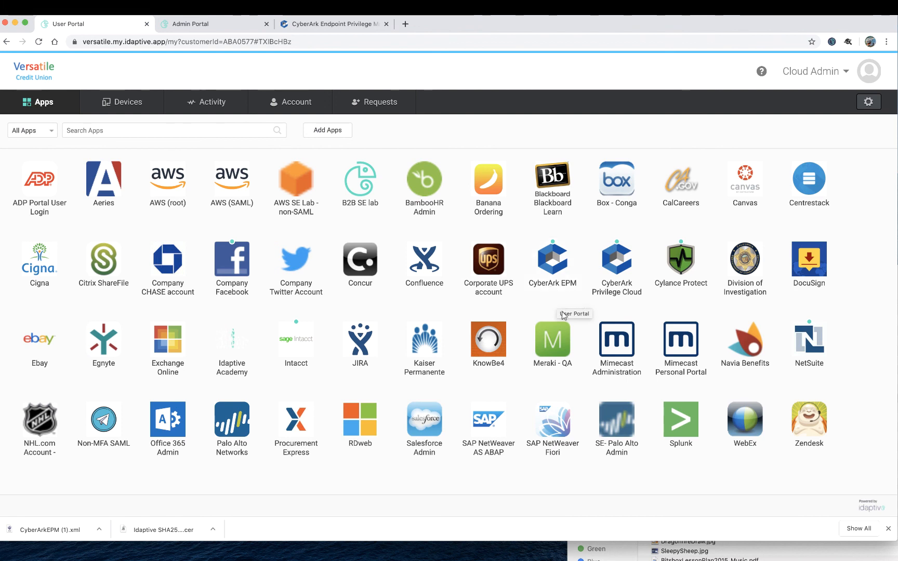
left_click(553, 276)
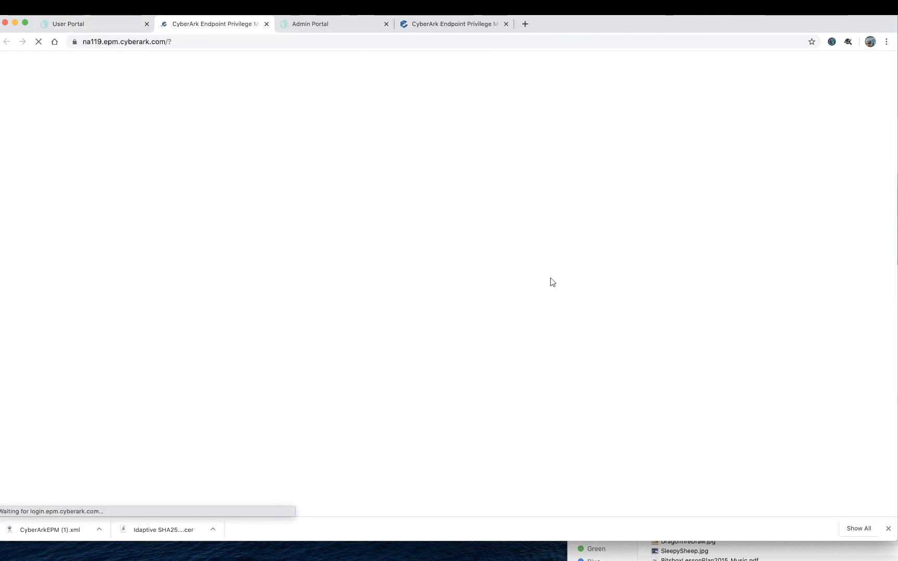